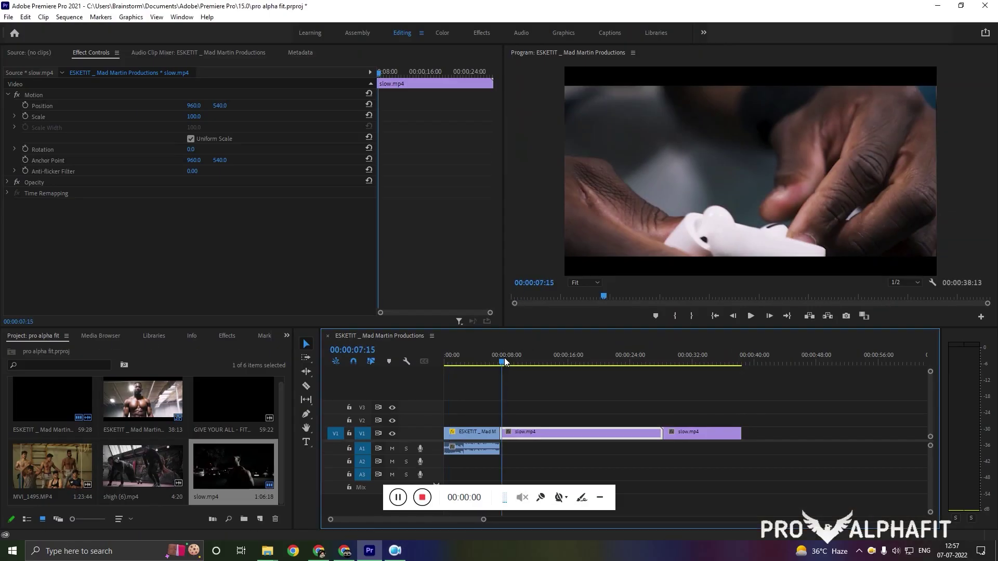
Step: Preview the cut between the ESKETIT clip and the first slow.mp4 clip, and examine the ESKETIT clip's position and scale keyframes
{"action": "left_click_drag", "start_coordinate": [504, 362], "coordinate": [490, 358]}
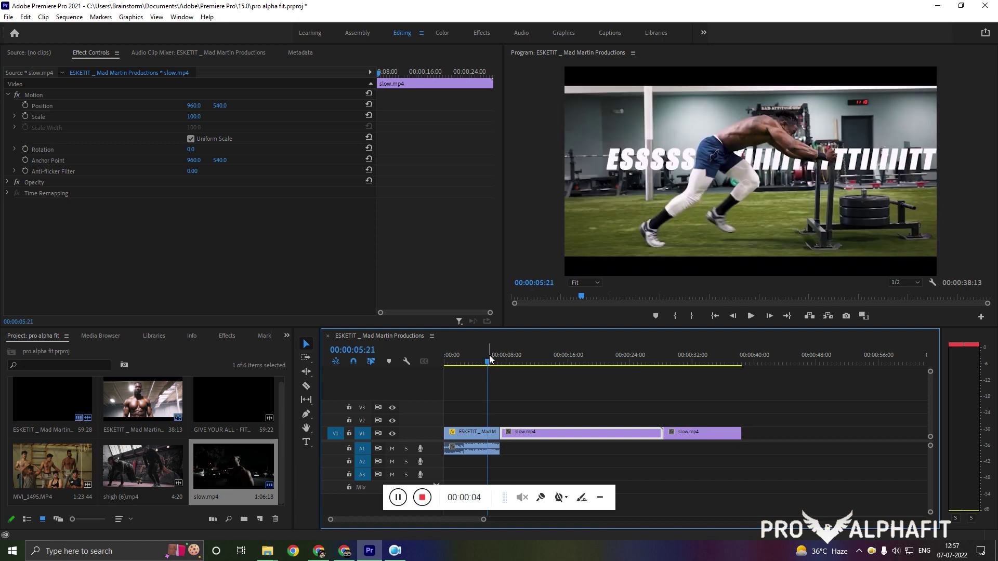
{"action": "left_click_drag", "start_coordinate": [488, 355], "coordinate": [505, 355]}
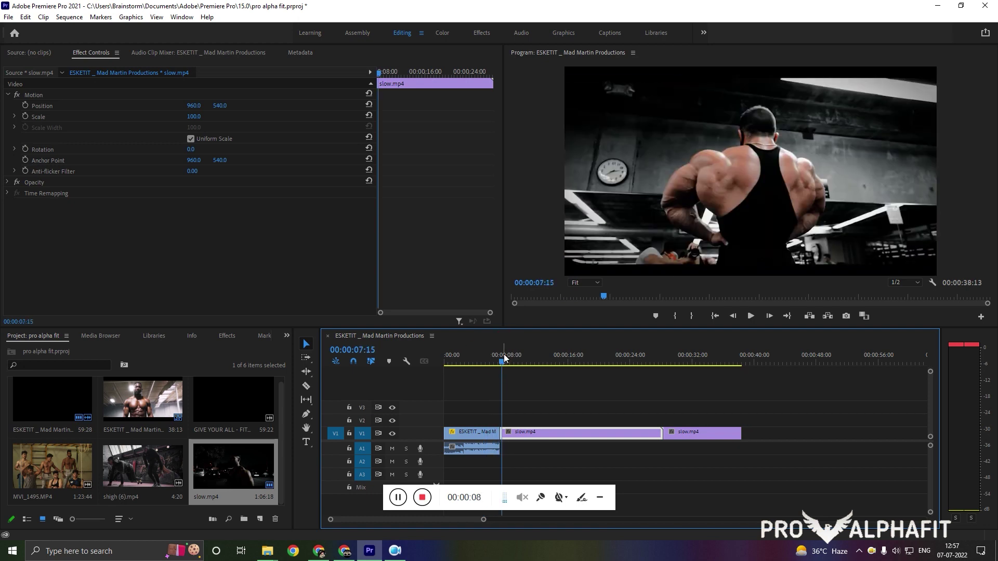
{"action": "left_click_drag", "start_coordinate": [505, 357], "coordinate": [489, 356]}
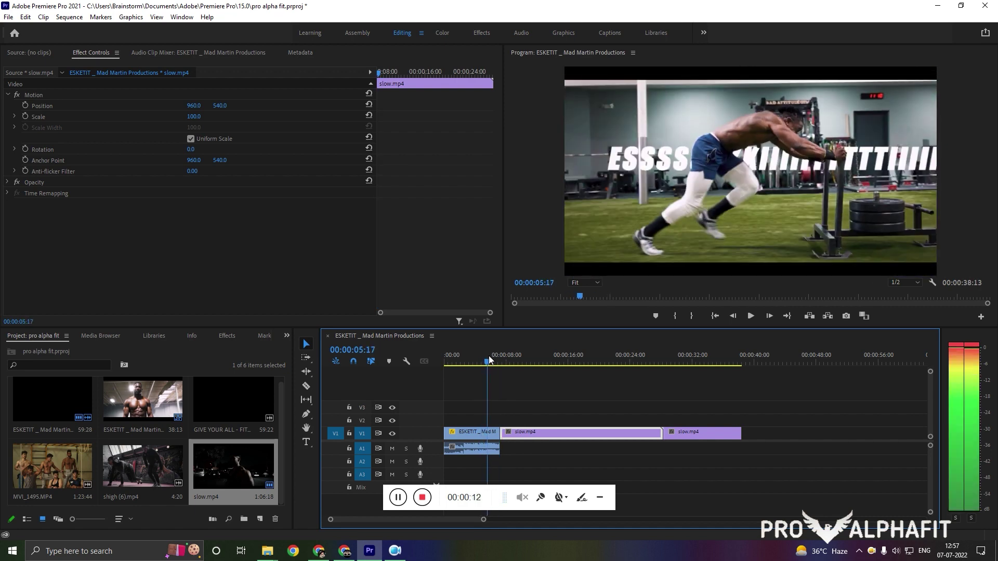
{"action": "left_click", "coordinate": [489, 432]}
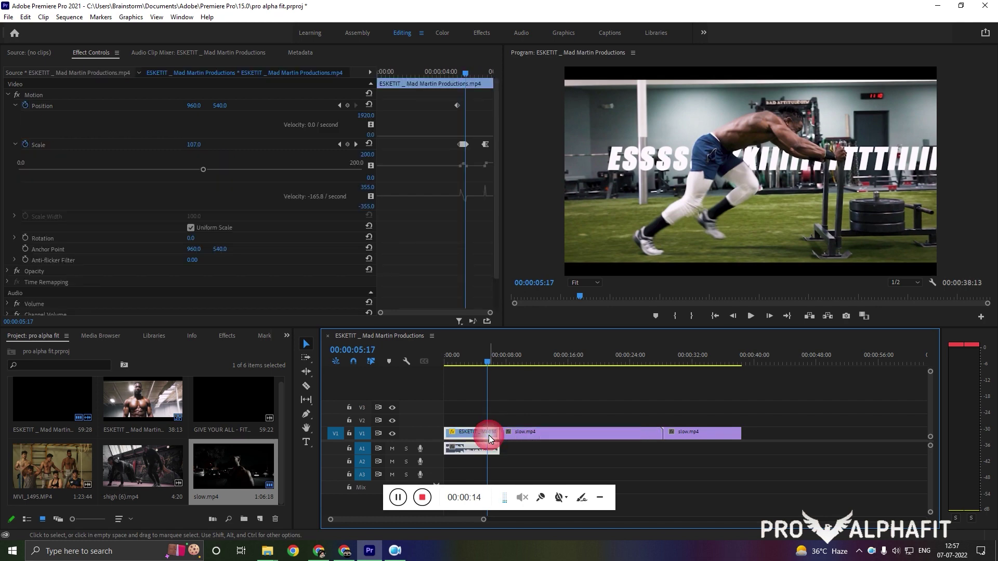
{"action": "left_click_drag", "start_coordinate": [459, 76], "coordinate": [463, 76]}
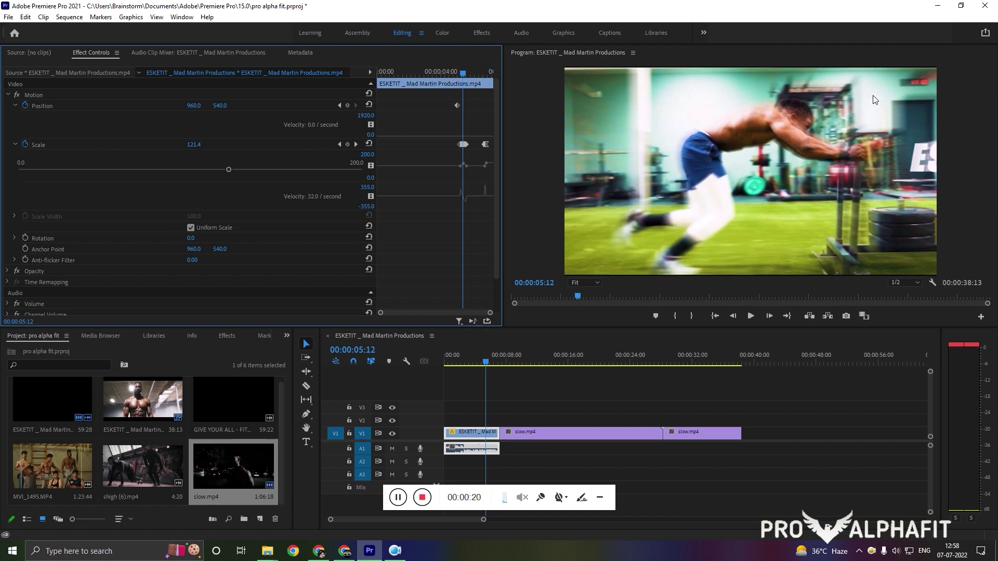
{"action": "left_click", "coordinate": [505, 360]}
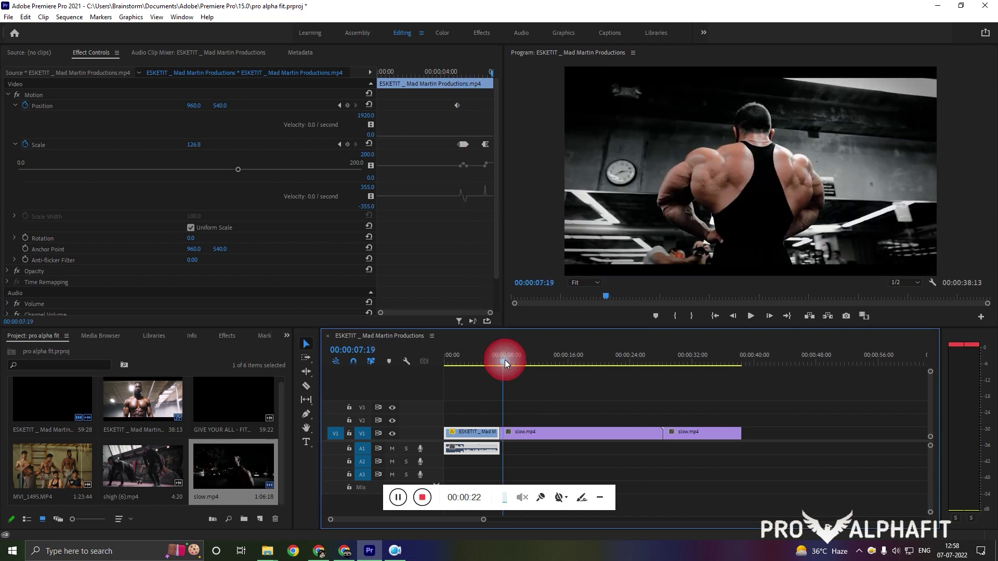
Step: Add the Basic Title template from Essential Graphics to track V2, starting at the beginning of the first slow.mp4 clip
{"action": "mouse_move", "coordinate": [505, 363]}
{"action": "left_mouse_down"}
{"action": "mouse_move", "coordinate": [539, 364]}
{"action": "mouse_move", "coordinate": [512, 366]}
{"action": "left_mouse_up"}
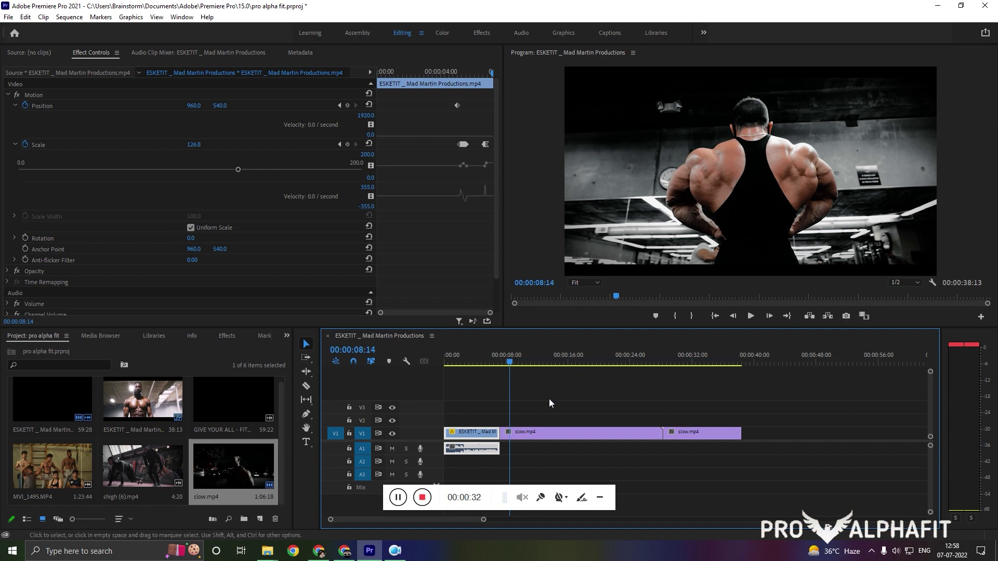
{"action": "left_click", "coordinate": [533, 435]}
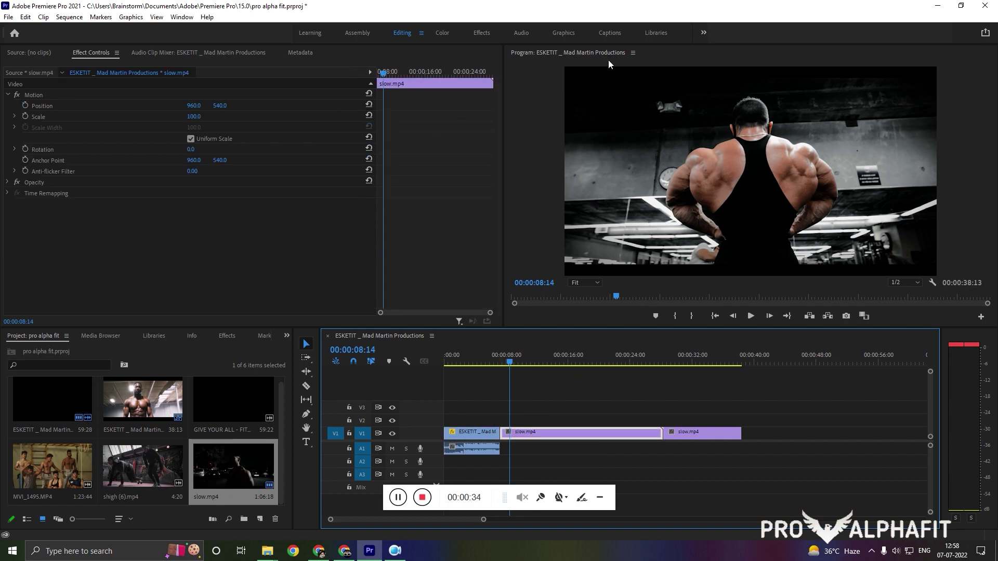
{"action": "left_click", "coordinate": [561, 34]}
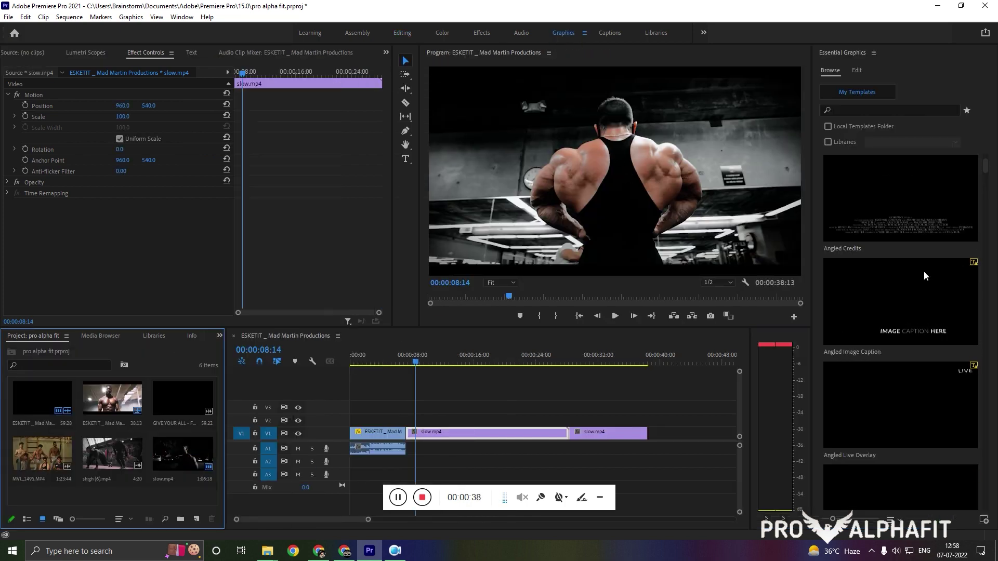
{"action": "scroll", "coordinate": [925, 270], "scroll_direction": "down", "scroll_amount": 6}
{"action": "scroll", "coordinate": [924, 276], "scroll_direction": "down", "scroll_amount": 4}
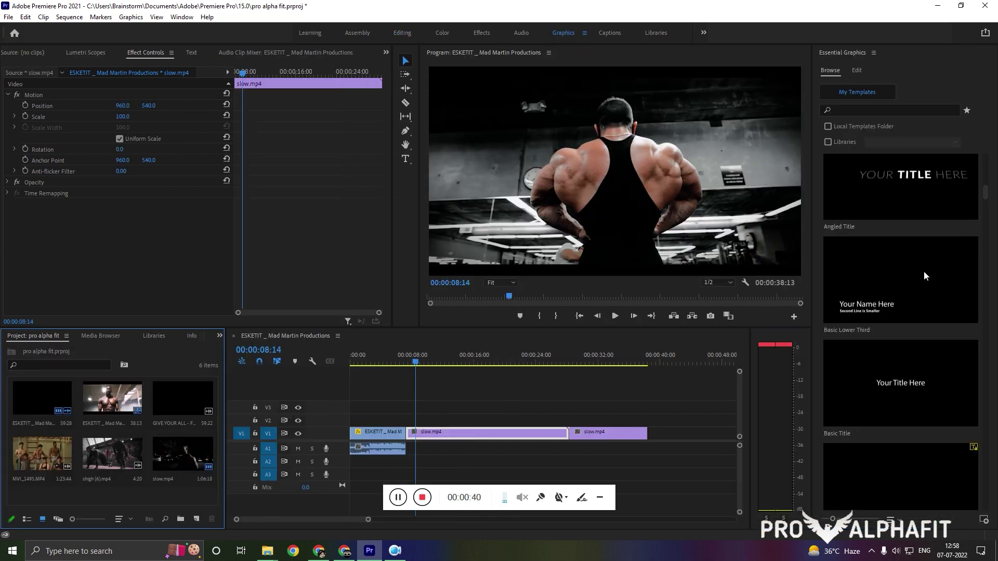
{"action": "left_click_drag", "start_coordinate": [931, 286], "coordinate": [416, 419]}
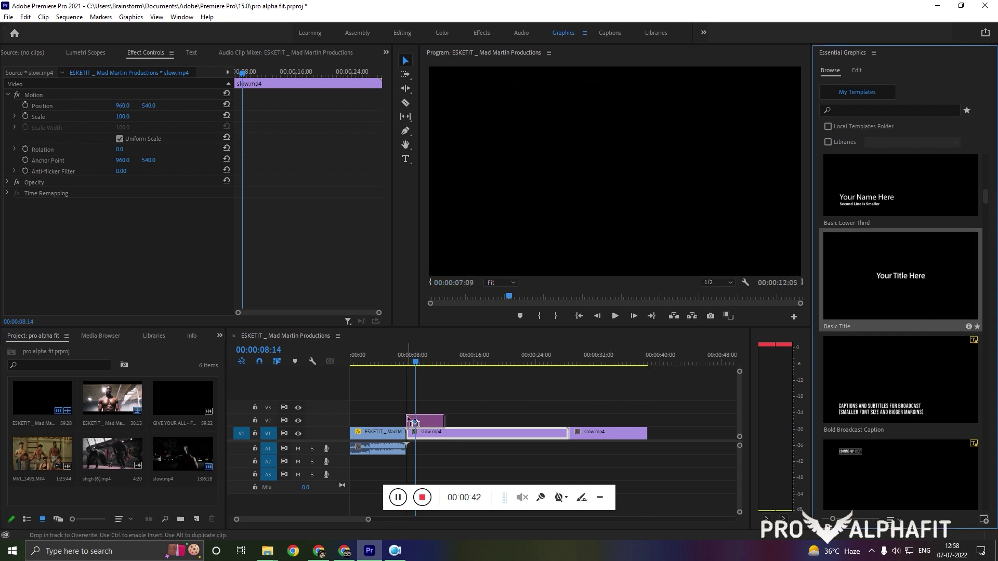
Step: Replace the placeholder text of the new title with "PRO ALPHAFIT"
{"action": "left_click", "coordinate": [419, 419]}
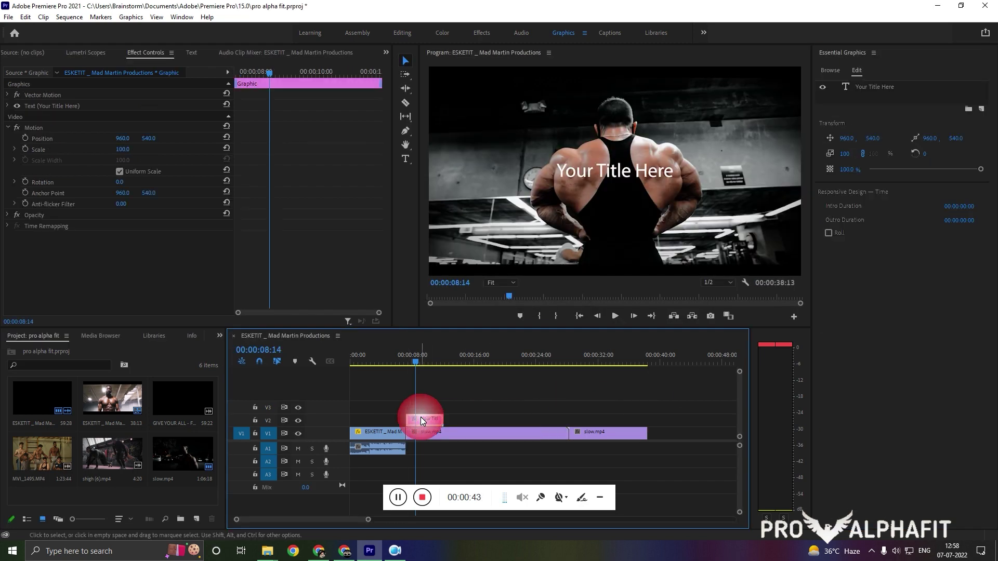
{"action": "double_click", "coordinate": [605, 177]}
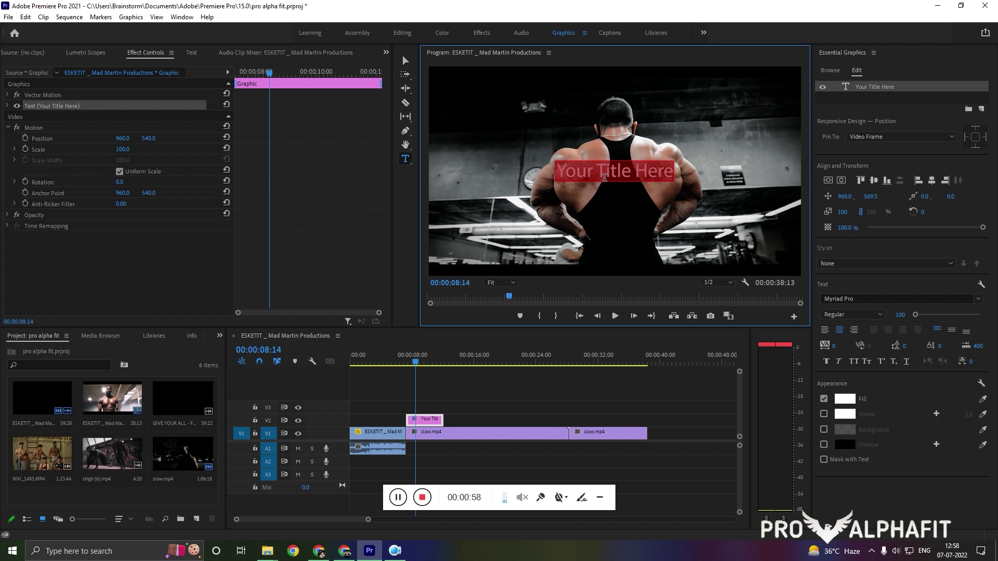
{"action": "type", "text": "pro"}
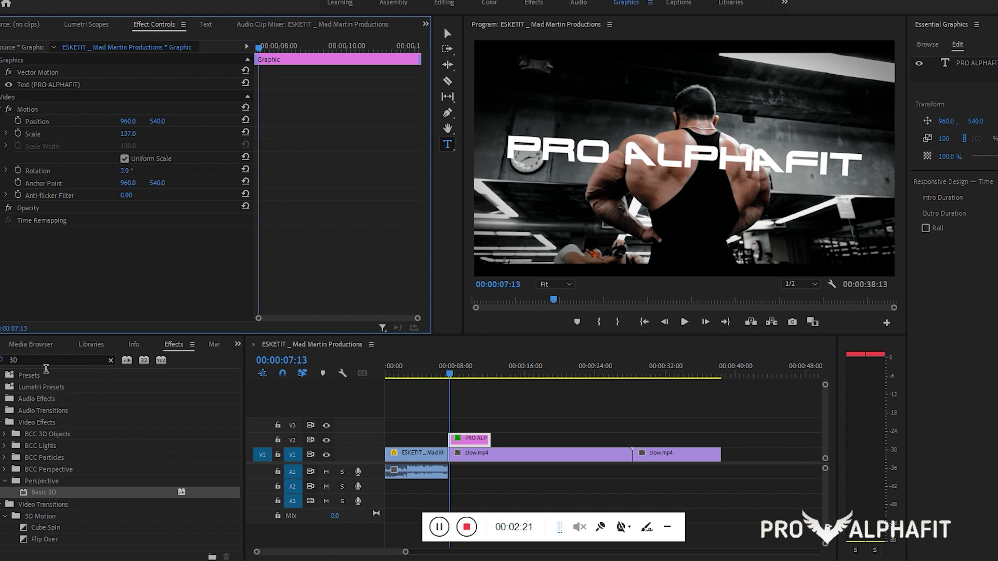
Step: Apply the Basic 3D effect to the PRO ALPHAFIT title and set its swivel to 4° and tilt to -23°
{"action": "left_click", "coordinate": [46, 361]}
{"action": "left_click_drag", "start_coordinate": [99, 492], "coordinate": [462, 441]}
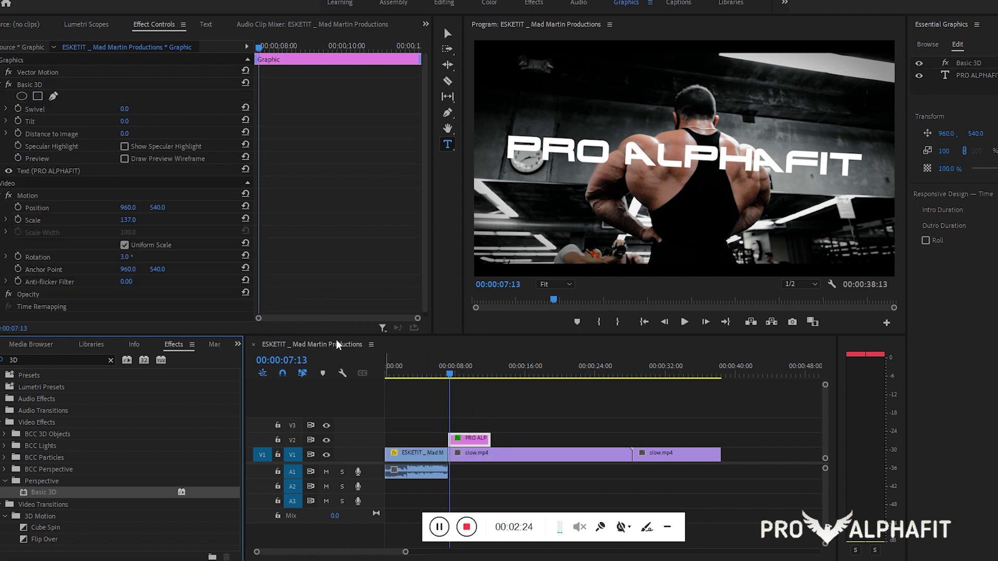
{"action": "left_click", "coordinate": [84, 195]}
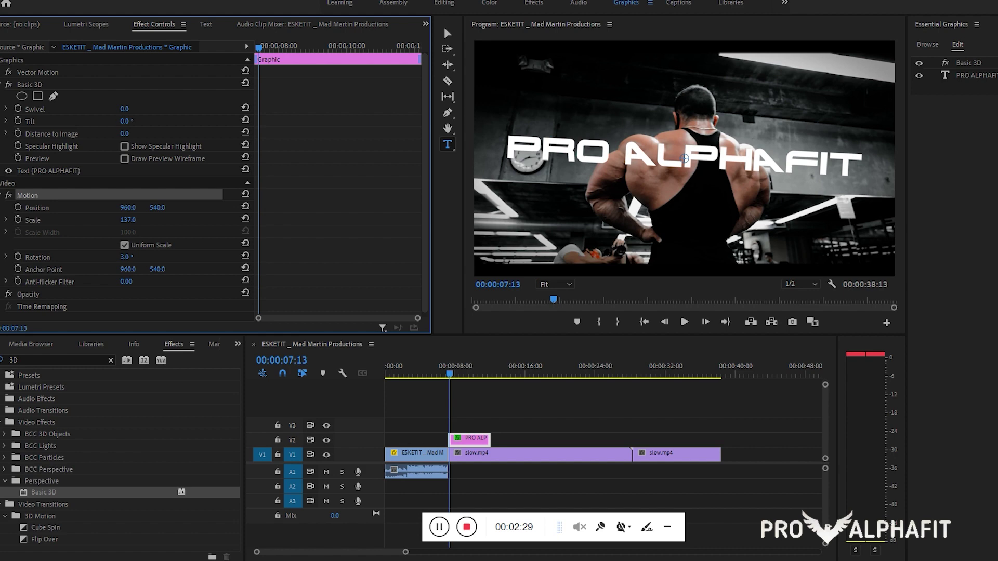
{"action": "mouse_move", "coordinate": [125, 121]}
{"action": "left_mouse_down"}
{"action": "mouse_move", "coordinate": [47, 121]}
{"action": "mouse_move", "coordinate": [114, 121]}
{"action": "mouse_move", "coordinate": [127, 109]}
{"action": "left_mouse_up"}
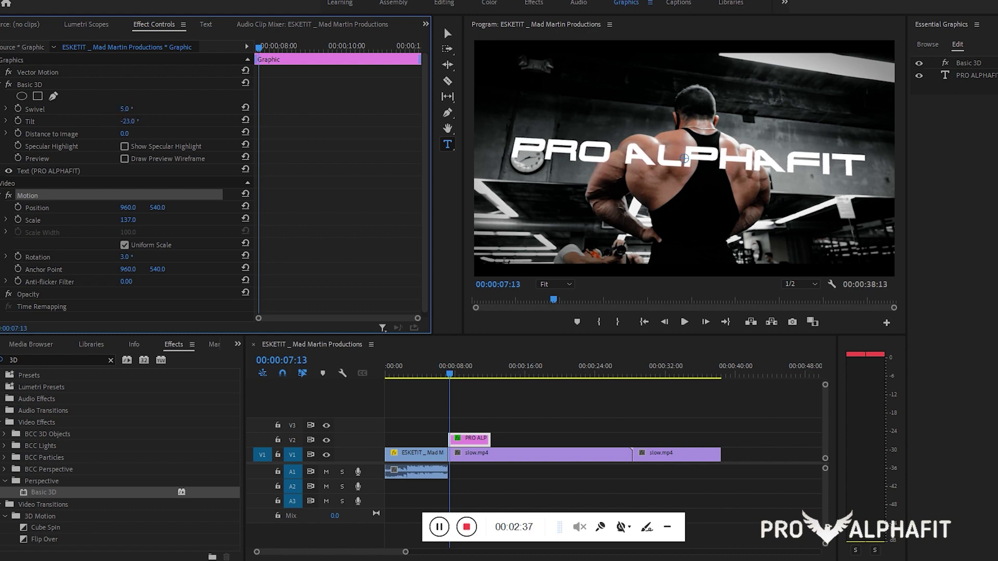
Step: At the title's first frame, 00:00:07:09, set its rotation to 5° and its vertical position to 514
{"action": "left_click_drag", "start_coordinate": [259, 46], "coordinate": [254, 46]}
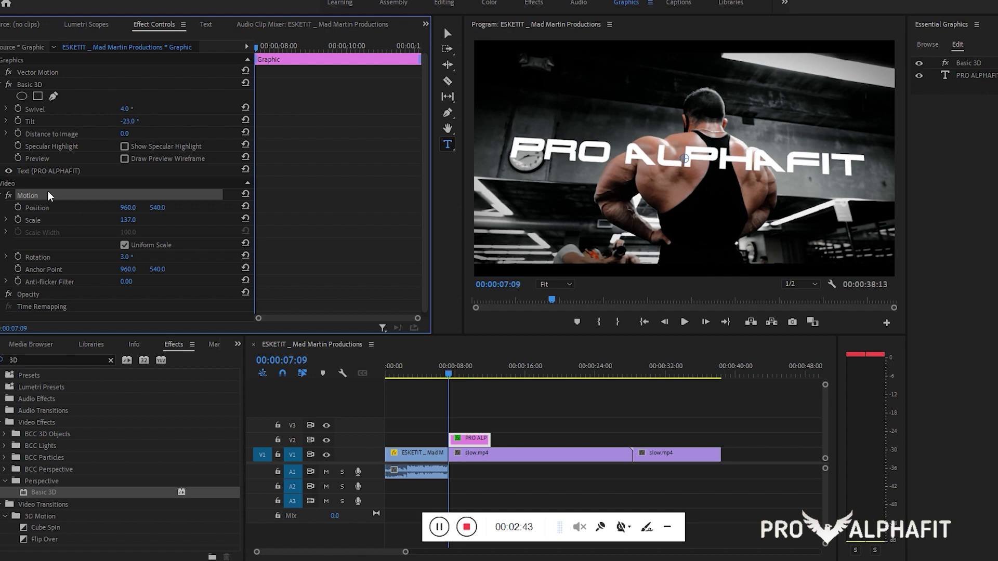
{"action": "mouse_move", "coordinate": [458, 369]}
{"action": "left_mouse_down"}
{"action": "mouse_move", "coordinate": [501, 369]}
{"action": "mouse_move", "coordinate": [451, 370]}
{"action": "left_mouse_up"}
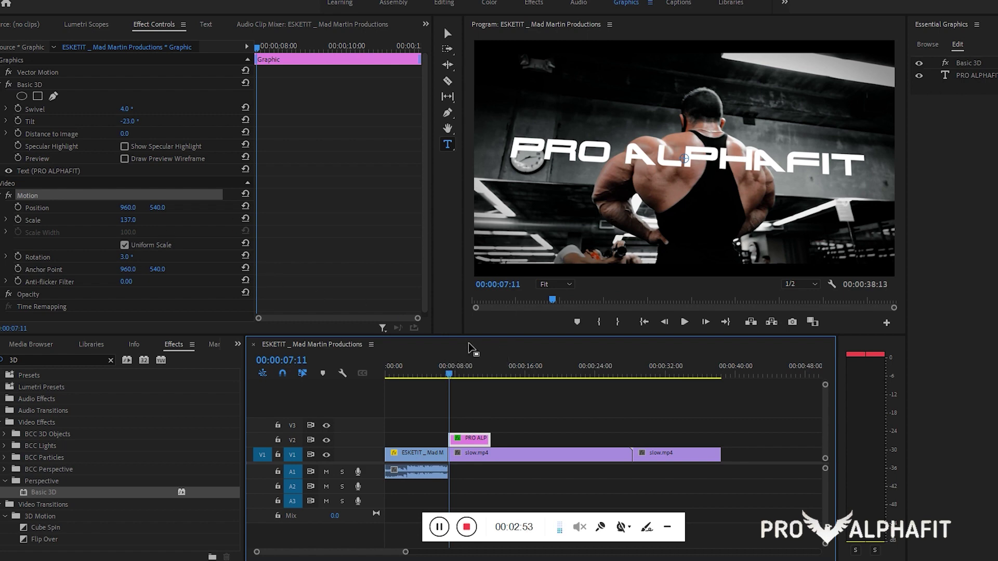
{"action": "left_click", "coordinate": [253, 52]}
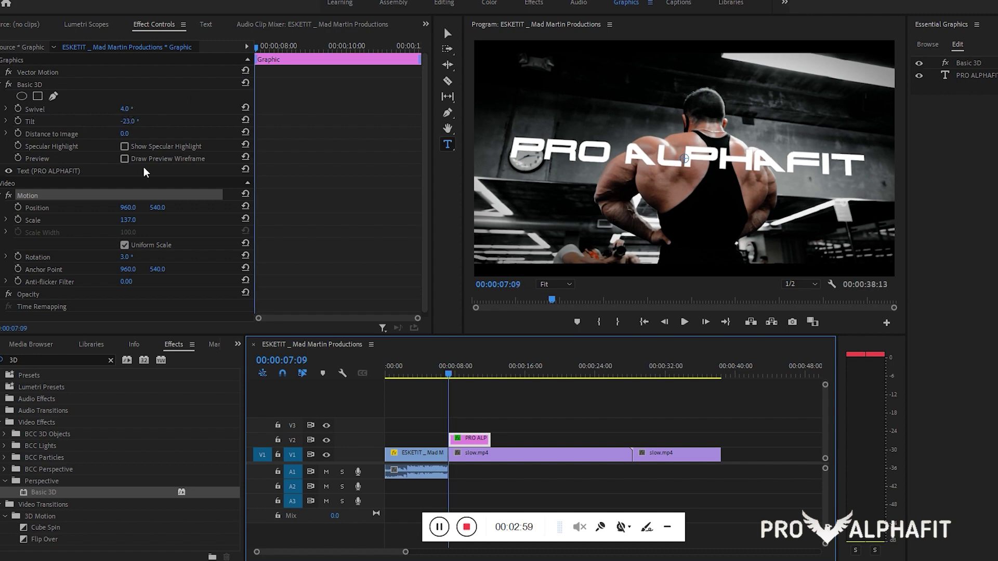
{"action": "left_click_drag", "start_coordinate": [126, 257], "coordinate": [126, 257]}
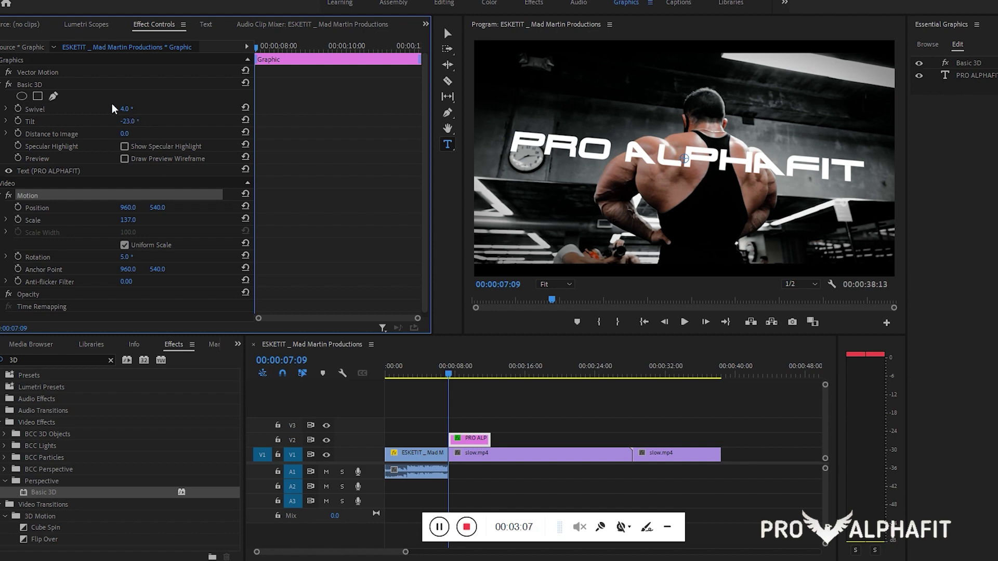
{"action": "left_click_drag", "start_coordinate": [157, 207], "coordinate": [143, 207]}
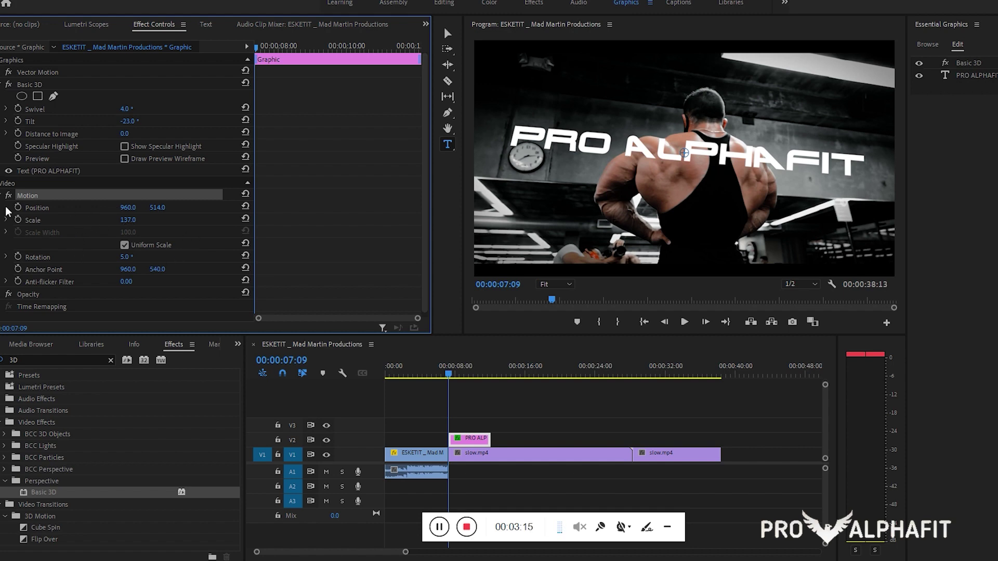
Step: Enable keyframing for the title's Position, Scale, Swivel and Tilt at 00:00:07:09
{"action": "left_click", "coordinate": [18, 208]}
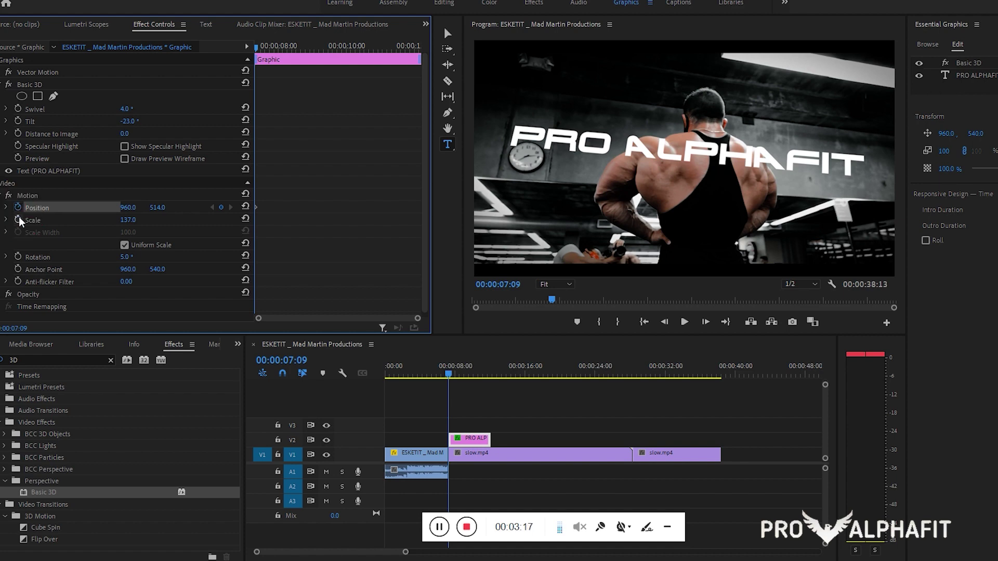
{"action": "left_click", "coordinate": [19, 220]}
{"action": "left_click", "coordinate": [18, 109]}
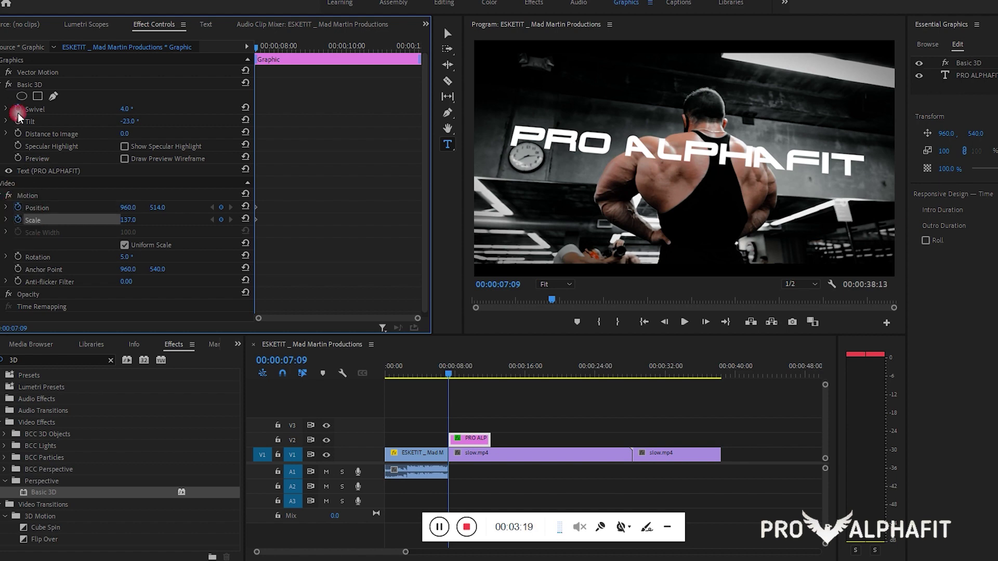
{"action": "left_click", "coordinate": [19, 122]}
Step: Advance to 00:00:07:14 and set the title's rotation to 4°
{"action": "left_click", "coordinate": [314, 143]}
{"action": "key", "text": "shift+Right"}
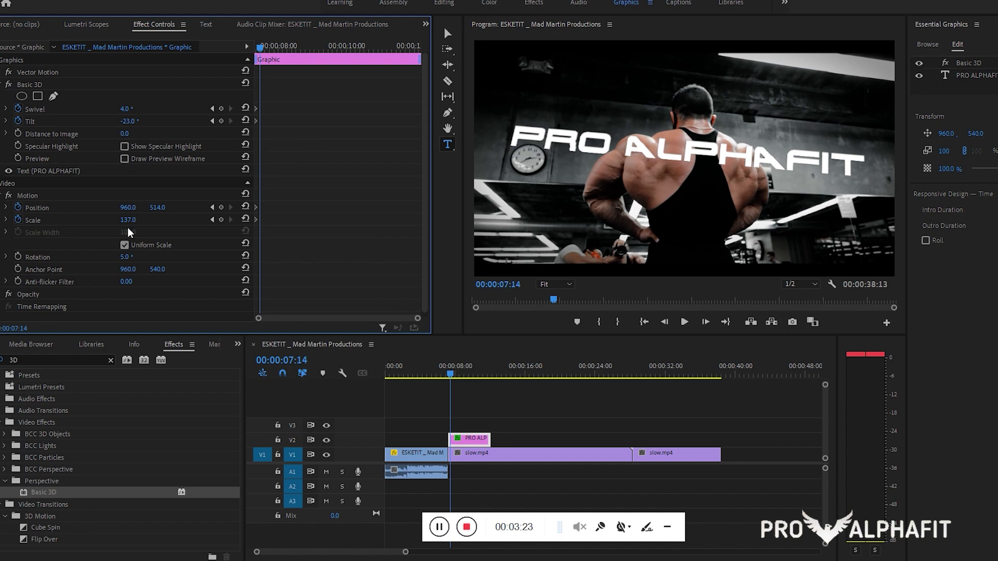
{"action": "left_click_drag", "start_coordinate": [125, 257], "coordinate": [136, 257]}
{"action": "key", "text": "Right"}
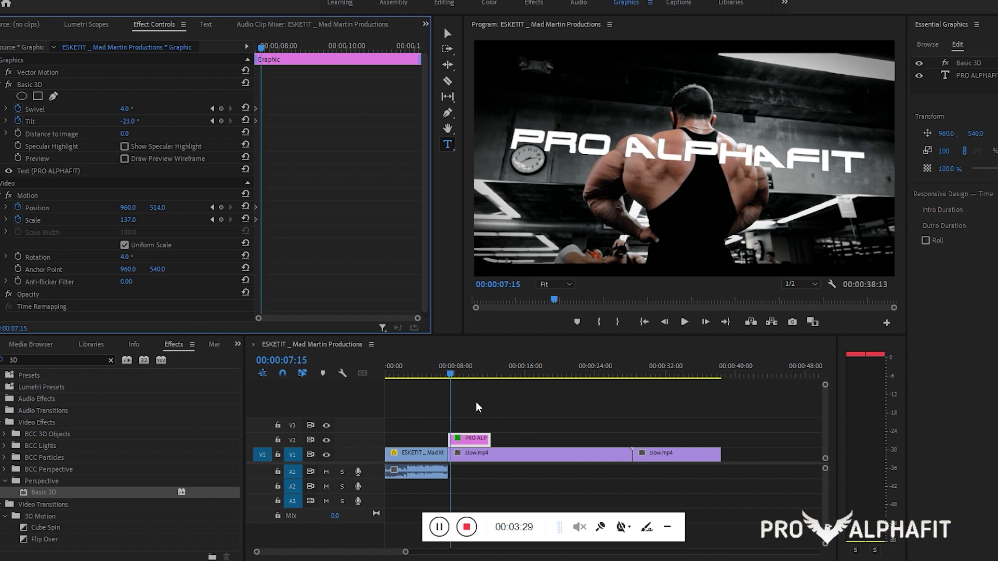
{"action": "key", "text": "Left"}
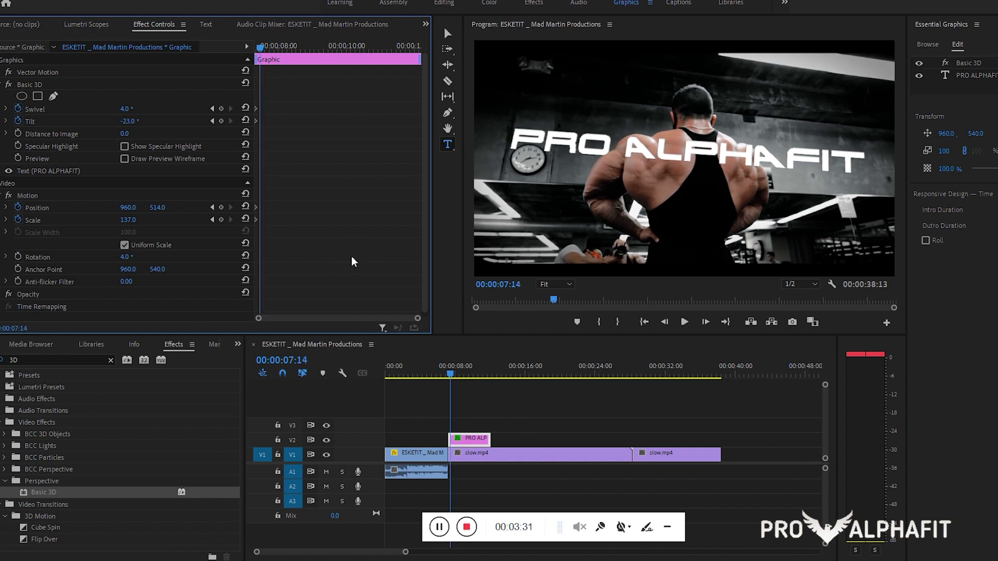
Step: Add Position, Scale, Swivel and Tilt keyframes to the title at 00:00:07:19, keeping their current values
{"action": "key", "text": "Left"}
{"action": "key", "text": "Left"}
{"action": "key", "text": "Left"}
{"action": "key", "text": "Left"}
{"action": "key", "text": "Left"}
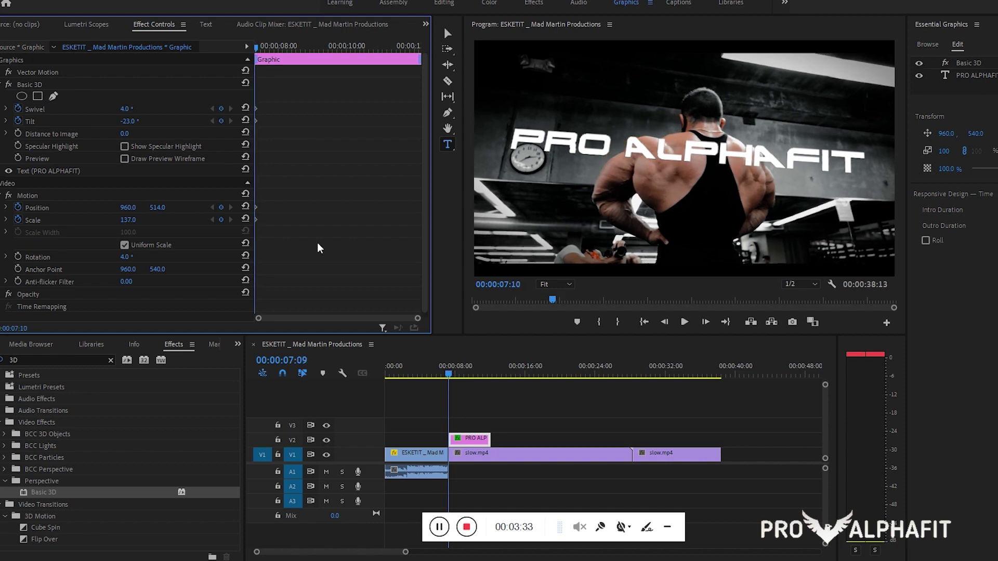
{"action": "key", "text": "Left"}
{"action": "key", "text": "Left"}
{"action": "key", "text": "Left"}
{"action": "key", "text": "Left"}
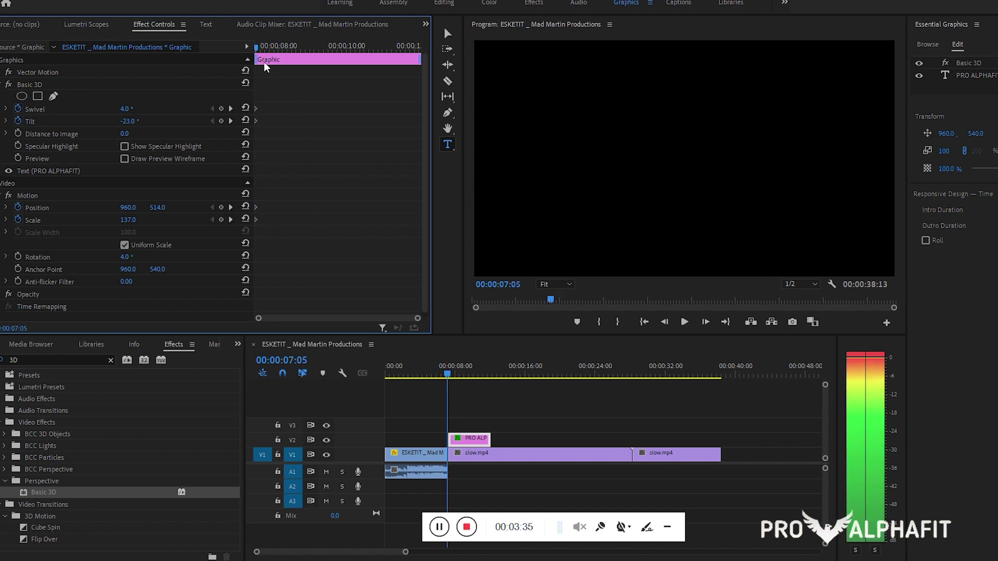
{"action": "key", "text": "Right"}
{"action": "key", "text": "Right"}
{"action": "key", "text": "Right"}
{"action": "key", "text": "Right"}
{"action": "key", "text": "Right"}
{"action": "key", "text": "Right"}
{"action": "key", "text": "Right"}
{"action": "key", "text": "Right"}
{"action": "key", "text": "Right"}
{"action": "key", "text": "Right"}
{"action": "key", "text": "Right"}
{"action": "key", "text": "Right"}
{"action": "key", "text": "Right"}
{"action": "key", "text": "Right"}
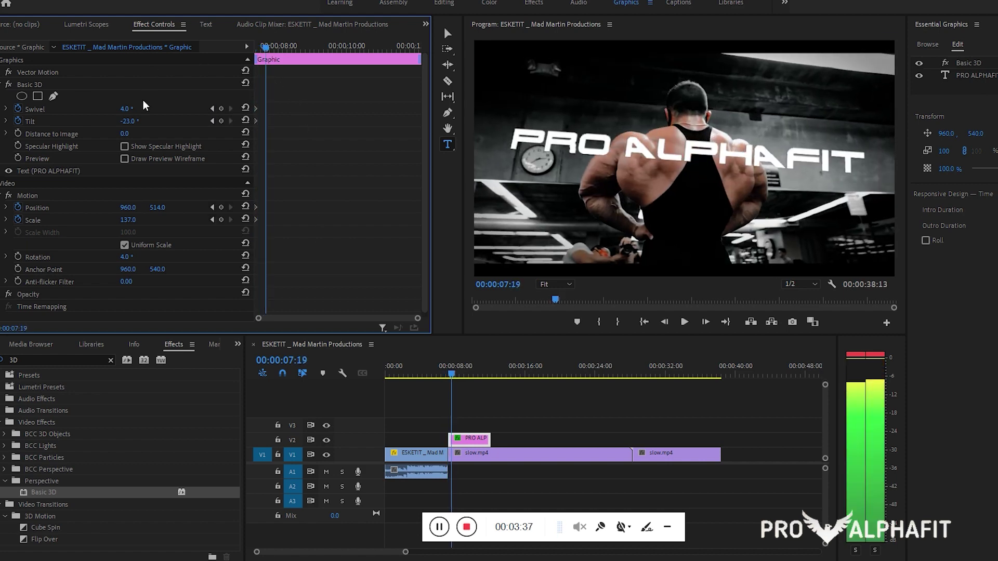
{"action": "left_click", "coordinate": [221, 207]}
{"action": "left_click", "coordinate": [221, 220]}
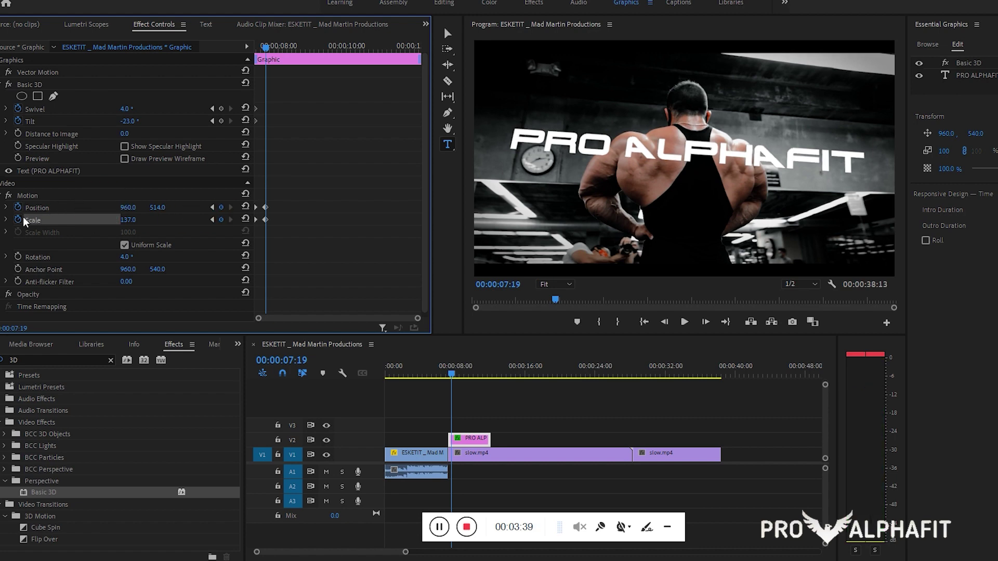
{"action": "left_click", "coordinate": [221, 109]}
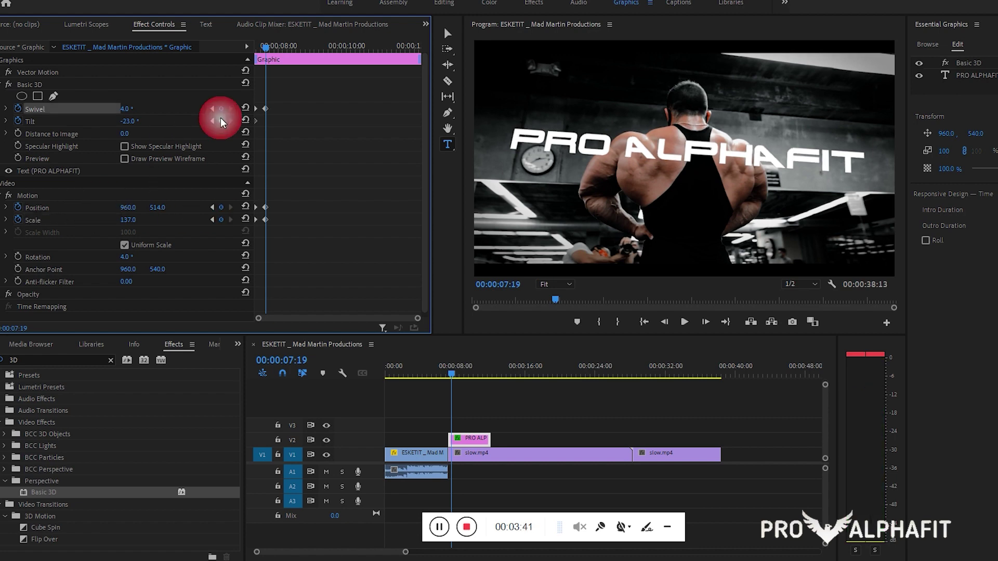
{"action": "left_click", "coordinate": [221, 121]}
Step: At 00:00:07:19, set the title's swivel to -2°, enable Rotation keyframing and set the rotation to 2°
{"action": "left_click_drag", "start_coordinate": [130, 109], "coordinate": [127, 108]}
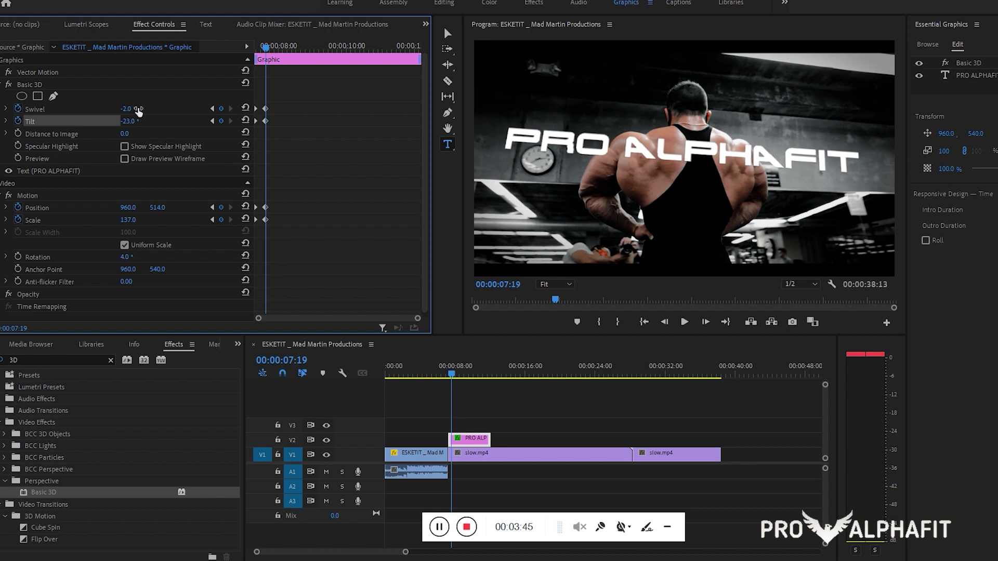
{"action": "left_click", "coordinate": [17, 257]}
{"action": "left_click_drag", "start_coordinate": [127, 257], "coordinate": [124, 257]}
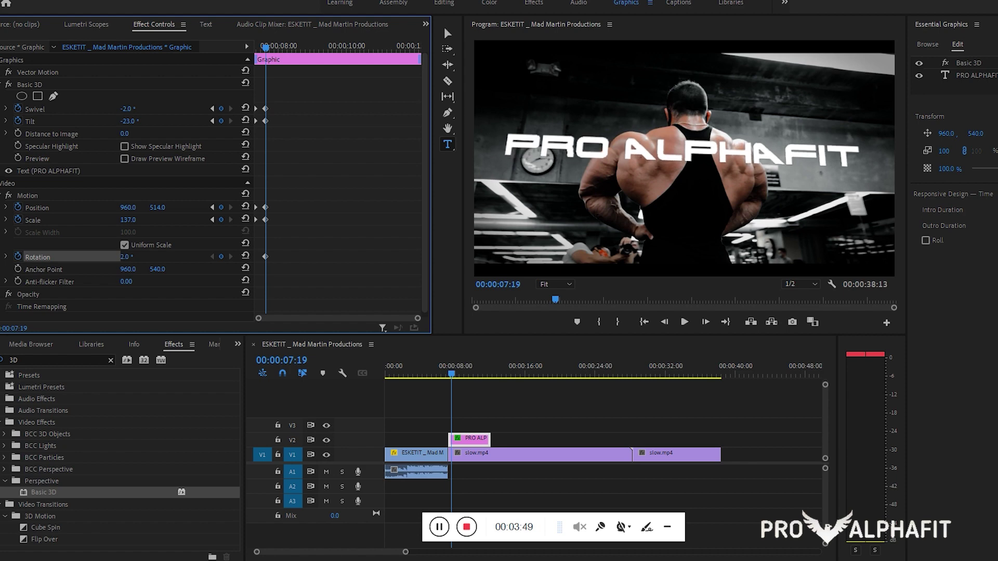
Step: At 00:00:07:09, set the title's rotation to 5°, swivel to -8° and tilt to -26°
{"action": "left_click_drag", "start_coordinate": [265, 48], "coordinate": [241, 49]}
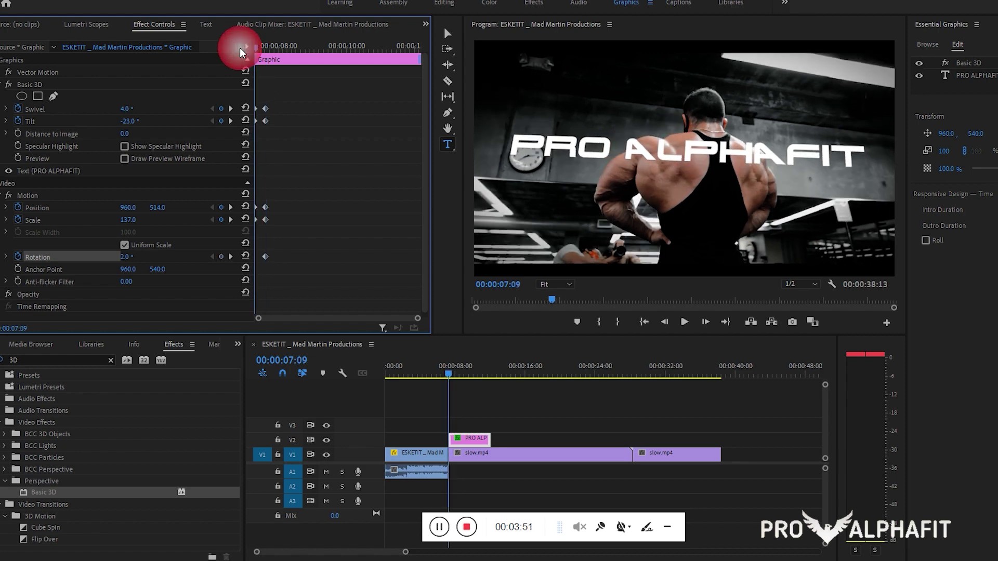
{"action": "left_click_drag", "start_coordinate": [129, 259], "coordinate": [132, 259]}
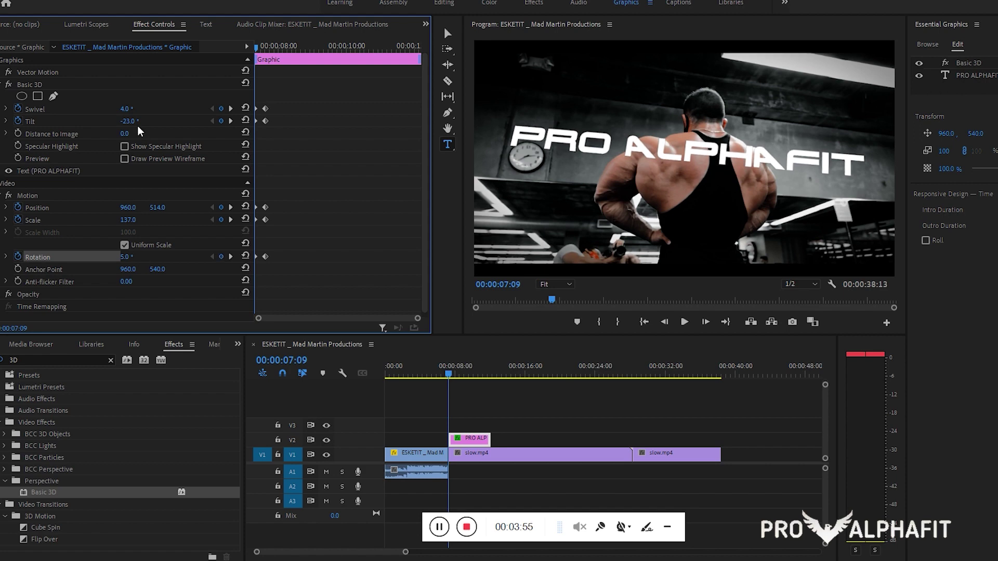
{"action": "left_click_drag", "start_coordinate": [131, 125], "coordinate": [136, 115]}
Step: At 00:00:07:26, set the title's Basic 3D tilt to -27° and swivel to 2°
{"action": "left_click_drag", "start_coordinate": [258, 48], "coordinate": [279, 48]}
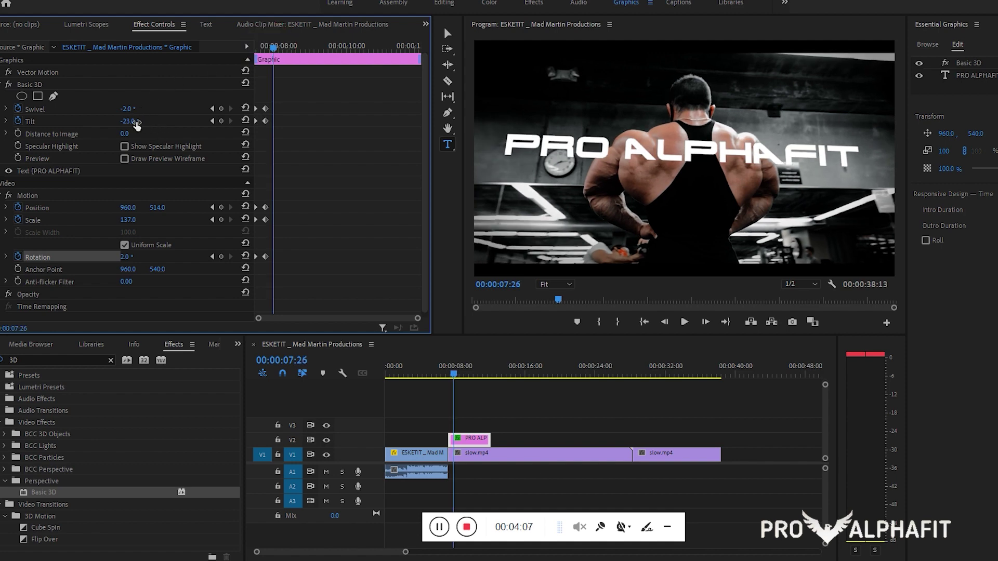
{"action": "left_click_drag", "start_coordinate": [133, 121], "coordinate": [132, 108]}
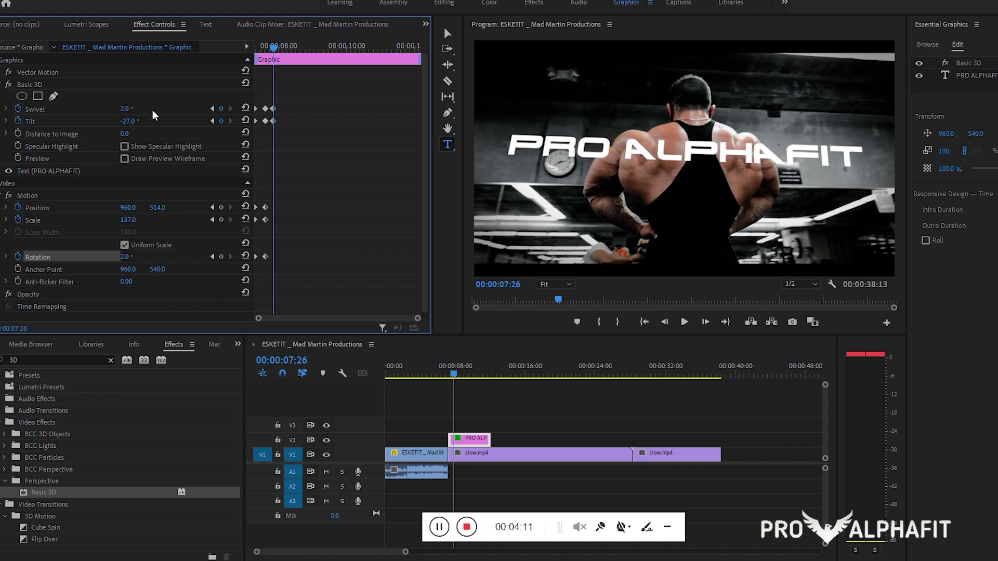
Step: Set the title's Vector Motion vertical position to 511 and enable keyframing for Vector Motion Position and Scale at 00:00:07:26
{"action": "left_click", "coordinate": [2, 73]}
{"action": "left_click_drag", "start_coordinate": [158, 84], "coordinate": [88, 97]}
{"action": "left_click", "coordinate": [18, 84]}
{"action": "left_click", "coordinate": [18, 96]}
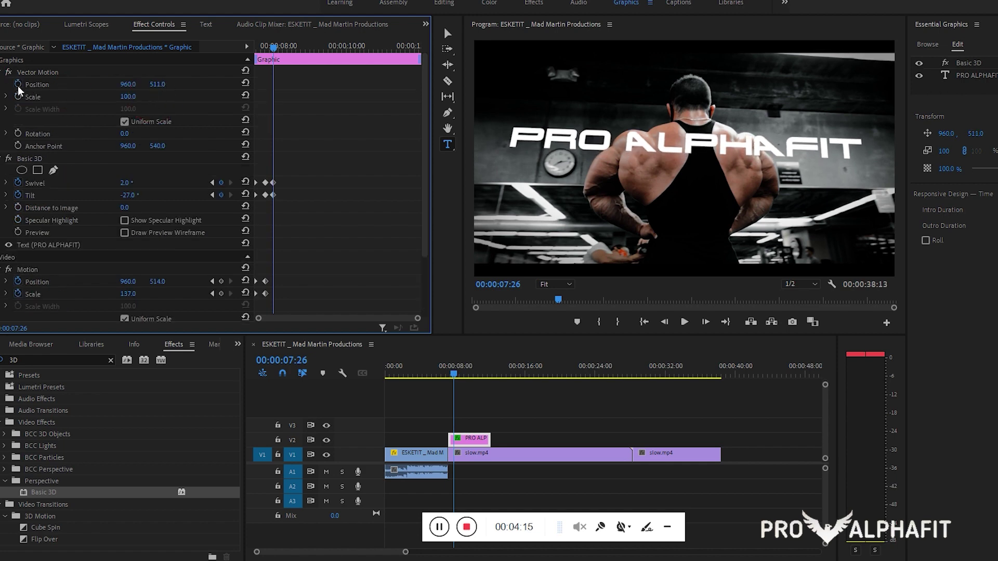
Step: At 00:00:07:09, set the title's Vector Motion vertical position to 538 and scrub through the resulting movement
{"action": "left_click", "coordinate": [256, 48]}
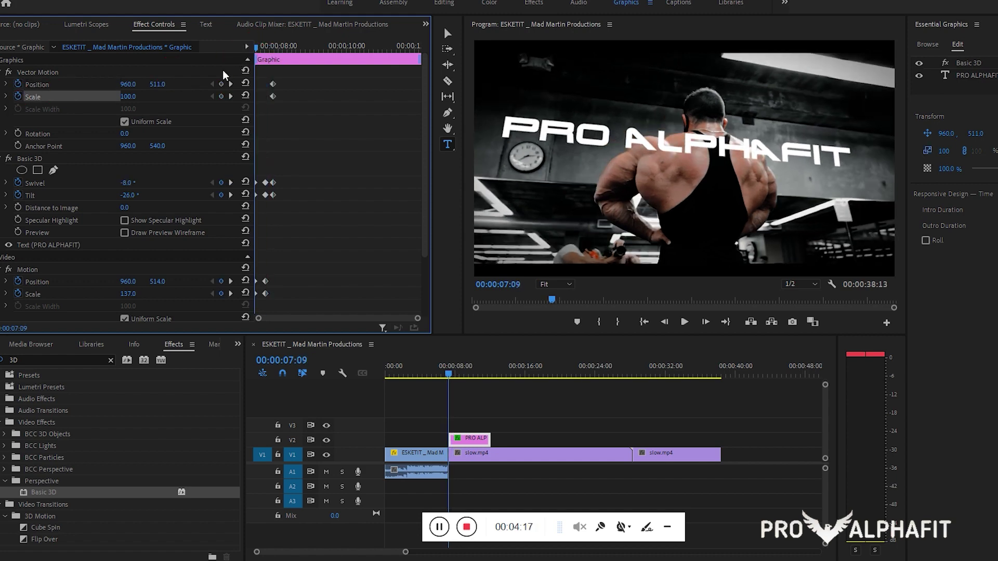
{"action": "left_click_drag", "start_coordinate": [164, 86], "coordinate": [176, 83]}
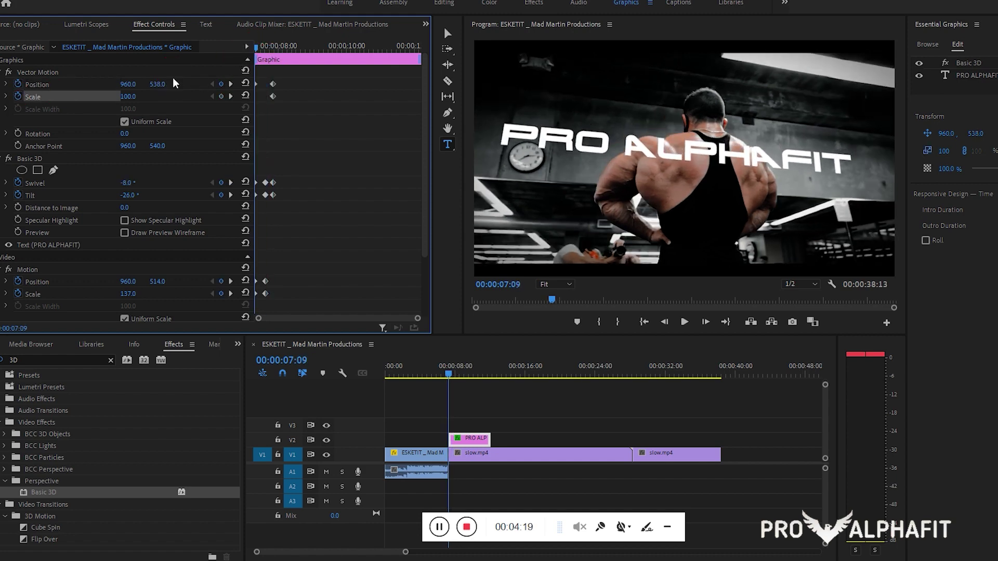
{"action": "left_click", "coordinate": [274, 55]}
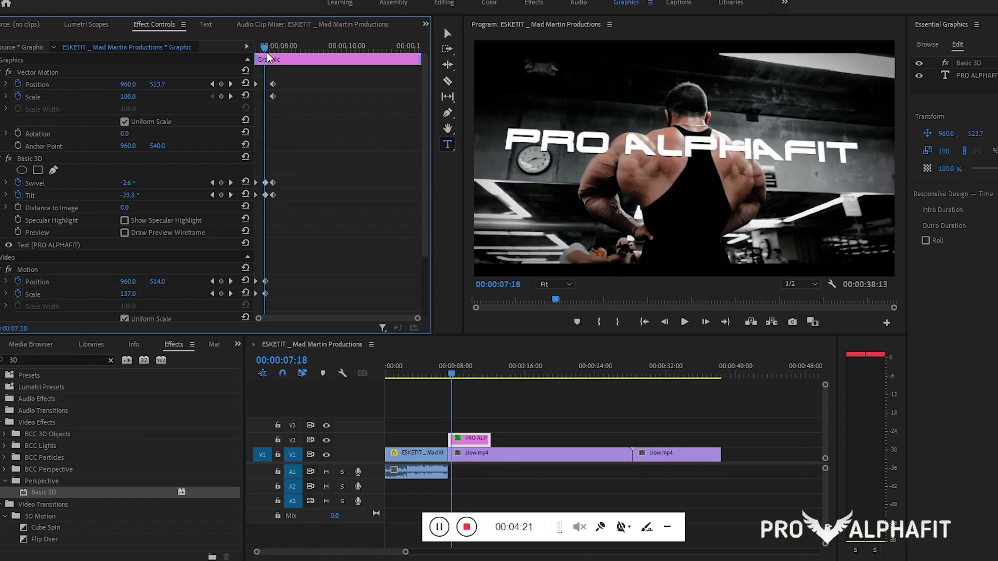
{"action": "left_click_drag", "start_coordinate": [277, 57], "coordinate": [266, 55]}
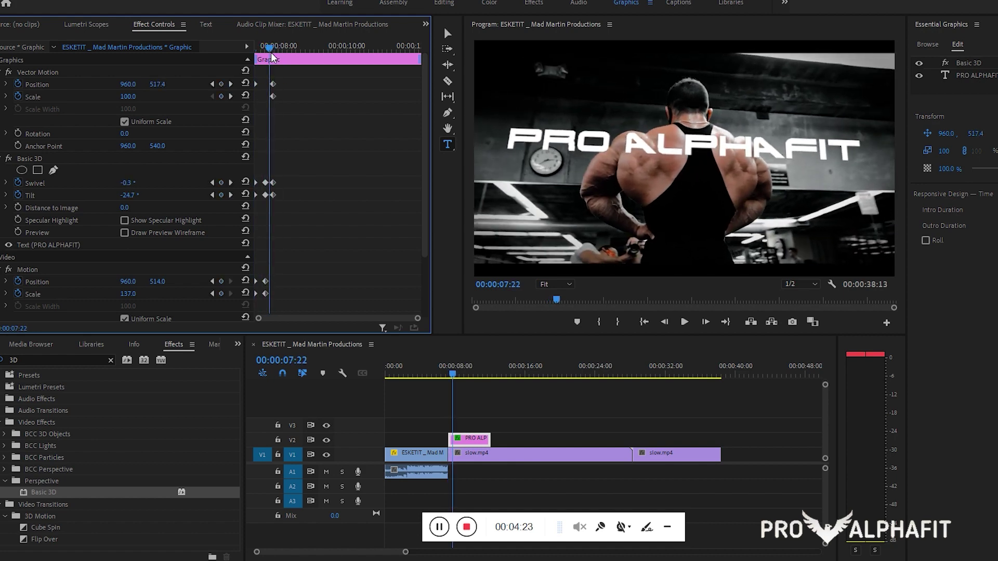
Step: Set Vector Motion scale to 102 at 00:00:08:00, and swivel to -2°, tilt to -16° and rotation to 1° at 00:00:08:04
{"action": "left_click_drag", "start_coordinate": [271, 54], "coordinate": [281, 56]}
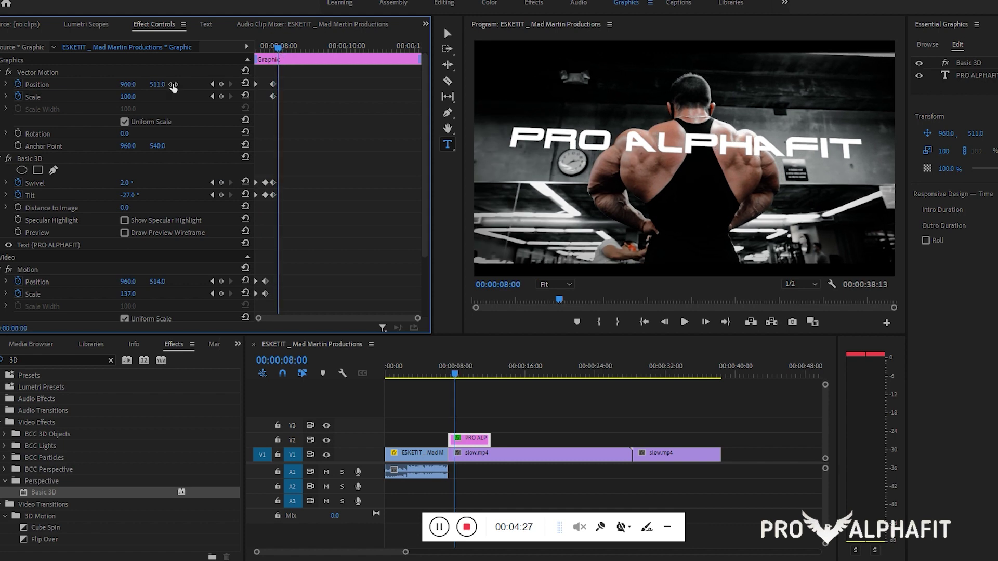
{"action": "left_click_drag", "start_coordinate": [136, 97], "coordinate": [142, 97]}
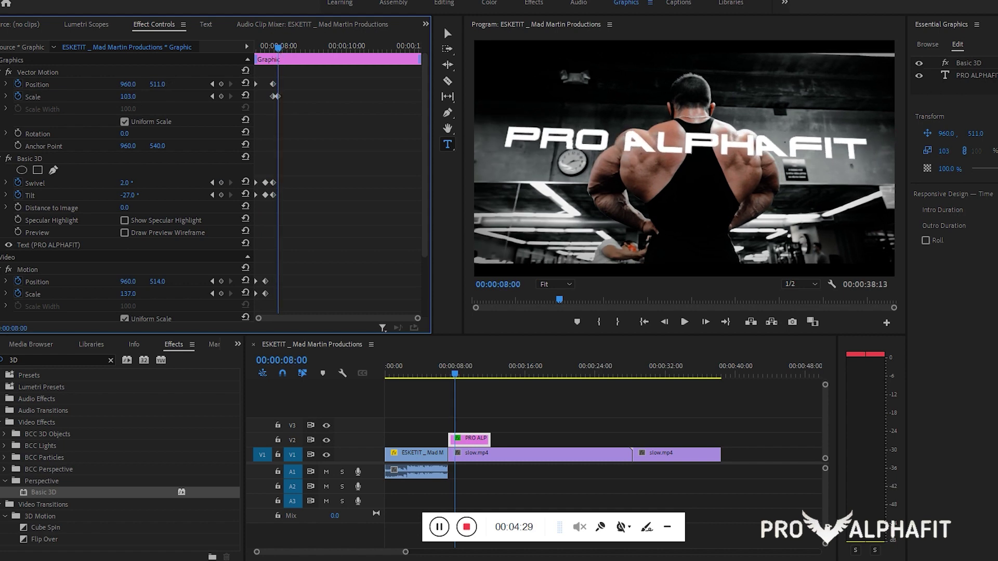
{"action": "left_click_drag", "start_coordinate": [280, 49], "coordinate": [286, 49]}
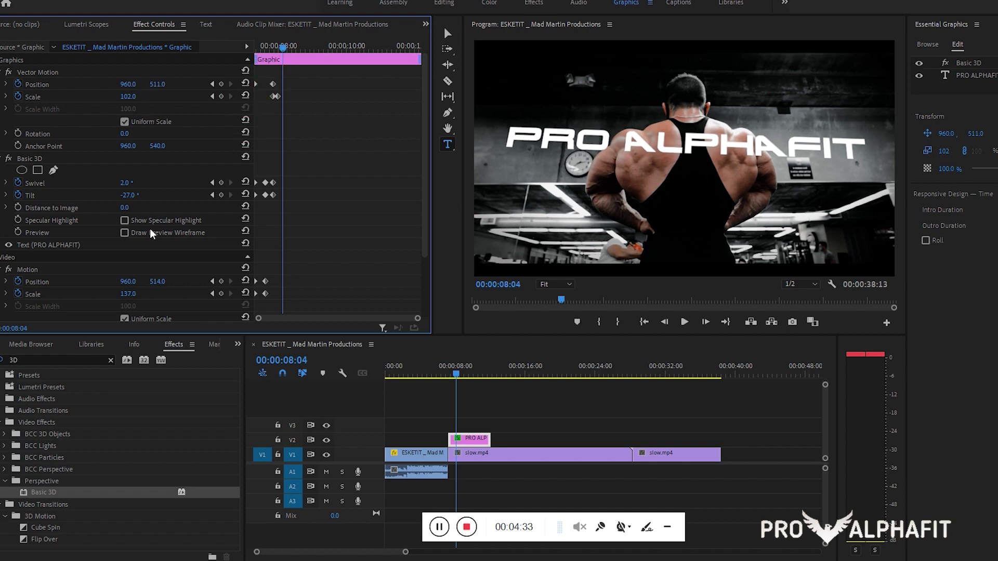
{"action": "scroll", "coordinate": [145, 229], "scroll_direction": "down", "scroll_amount": 3}
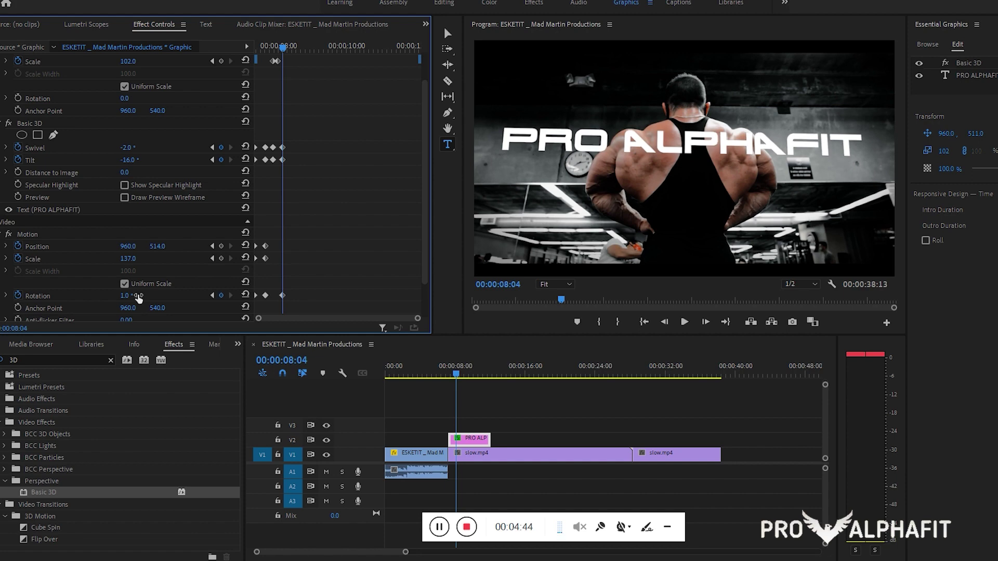
Step: Advance to 00:00:08:07 and set the title's swivel to 1°
{"action": "left_click", "coordinate": [299, 262]}
{"action": "key", "text": "Right"}
{"action": "key", "text": "Right"}
{"action": "key", "text": "Right"}
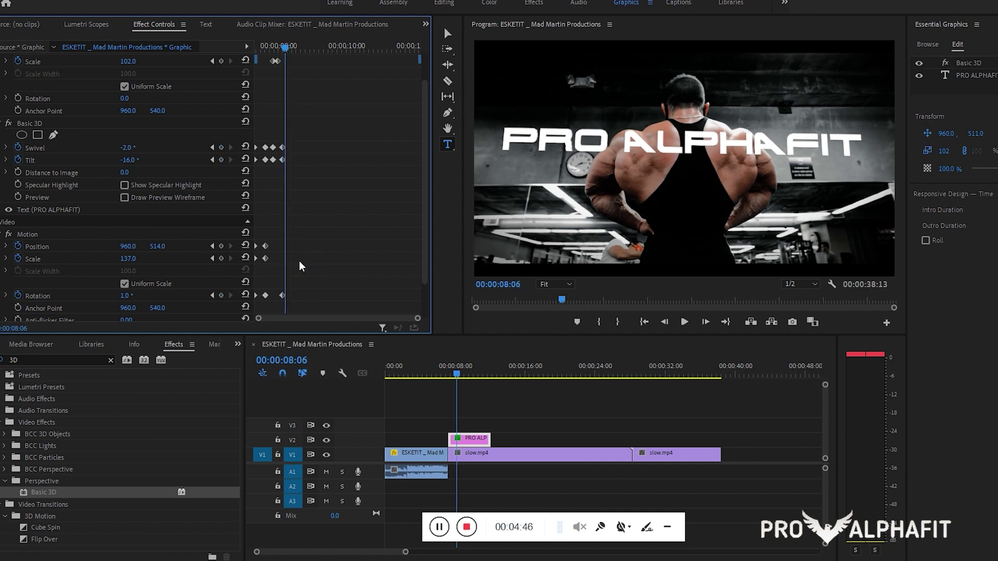
{"action": "scroll", "coordinate": [145, 104], "scroll_direction": "up", "scroll_amount": 3}
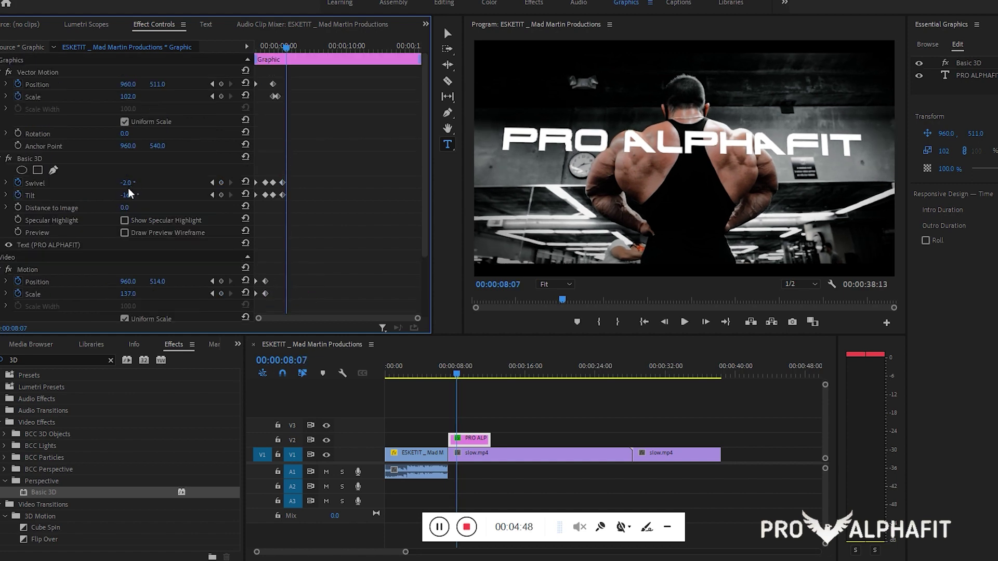
{"action": "left_click_drag", "start_coordinate": [129, 183], "coordinate": [133, 183]}
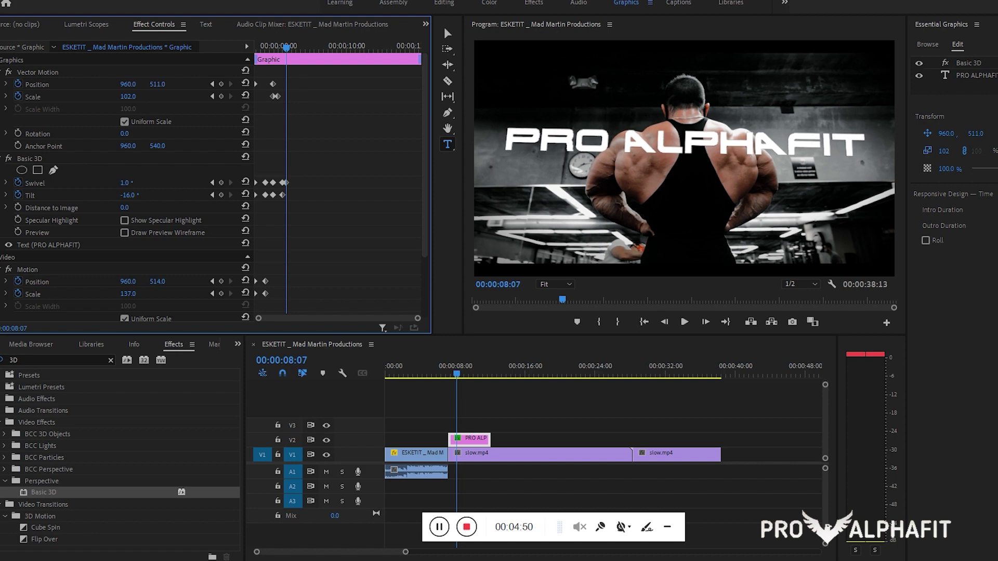
Step: Advance to 00:00:08:11 and set the title's swivel to 10° and its Motion rotation to -1°
{"action": "key", "text": "Right"}
{"action": "key", "text": "Right"}
{"action": "key", "text": "Right"}
{"action": "key", "text": "Right"}
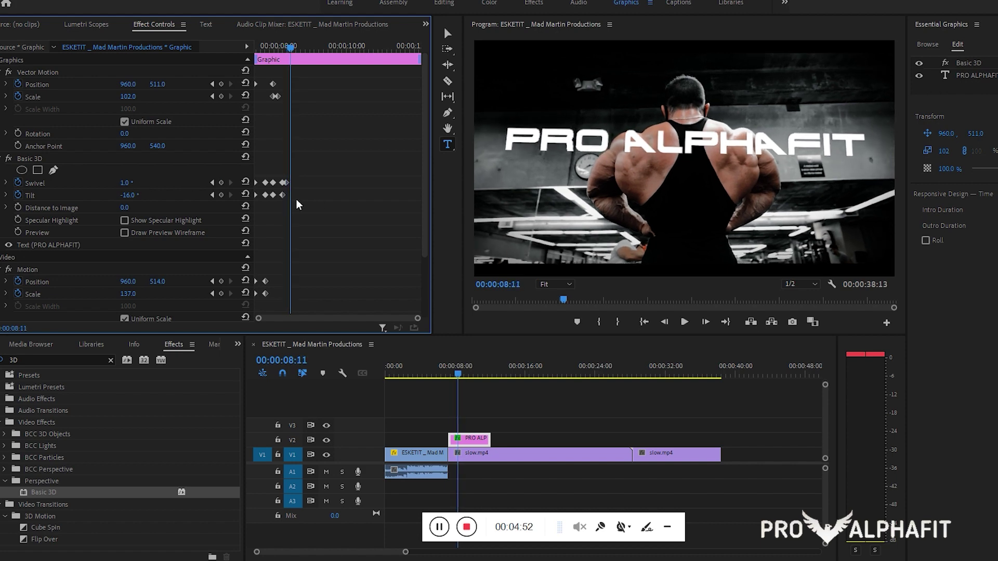
{"action": "mouse_move", "coordinate": [127, 183]}
{"action": "left_mouse_down"}
{"action": "mouse_move", "coordinate": [140, 183]}
{"action": "mouse_move", "coordinate": [132, 183]}
{"action": "left_mouse_up"}
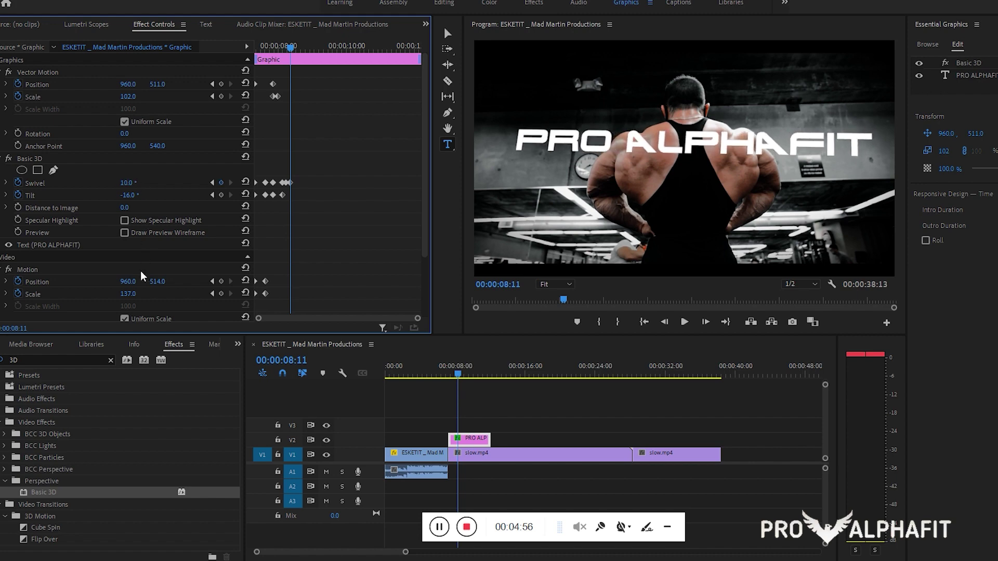
{"action": "scroll", "coordinate": [134, 302], "scroll_direction": "down", "scroll_amount": 3}
{"action": "left_click_drag", "start_coordinate": [151, 274], "coordinate": [146, 274]}
Step: Step through the neighbouring frames and set the title's rotation to 0° at 00:00:08:12
{"action": "key", "text": "Right"}
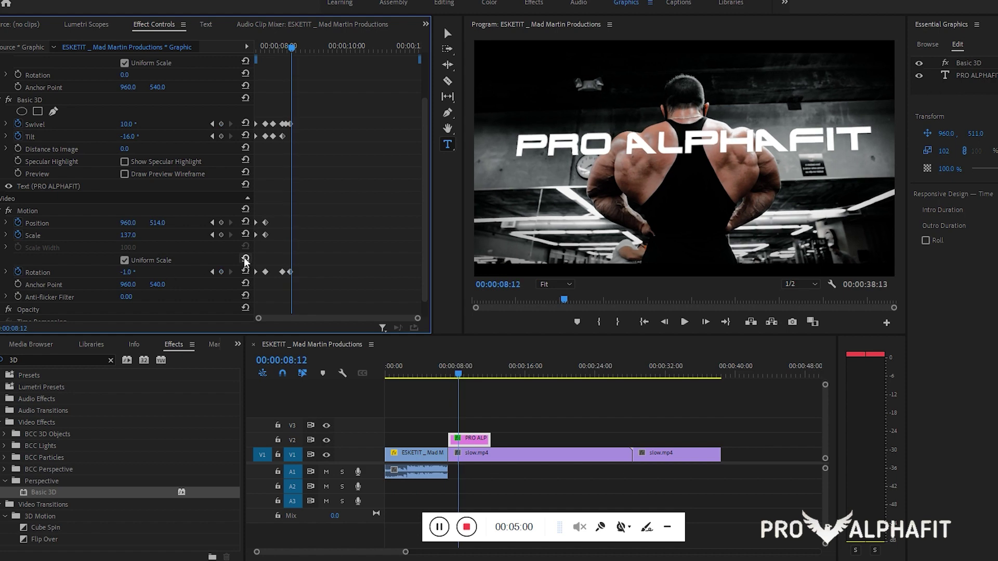
{"action": "key", "text": "Right"}
{"action": "key", "text": "Right"}
{"action": "key", "text": "Left"}
{"action": "key", "text": "Left"}
{"action": "key", "text": "Left"}
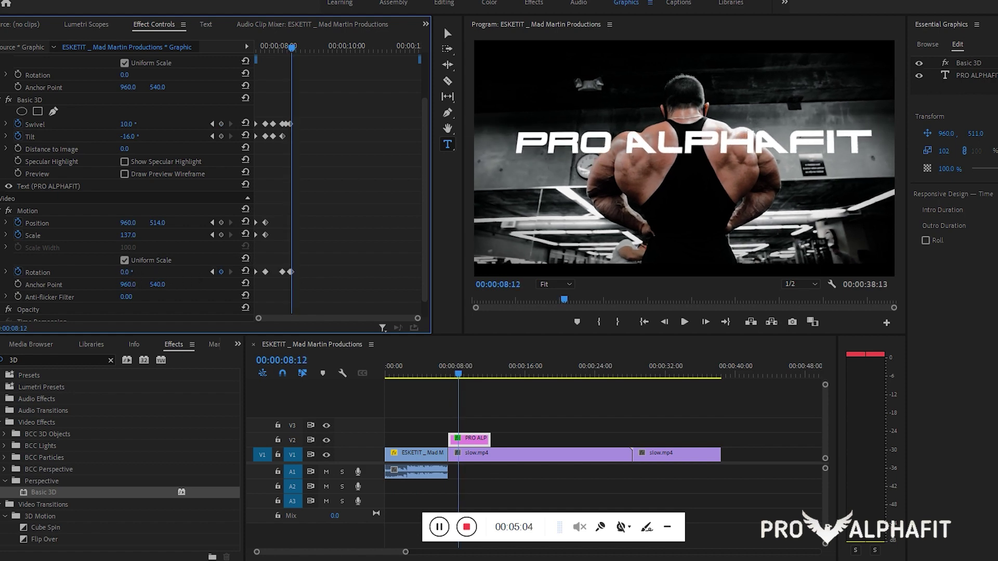
Step: Advance to 00:00:08:15 and set the title's rotation to -2°
{"action": "key", "text": "Right"}
{"action": "key", "text": "Right"}
{"action": "key", "text": "Right"}
{"action": "left_click_drag", "start_coordinate": [138, 272], "coordinate": [137, 272]}
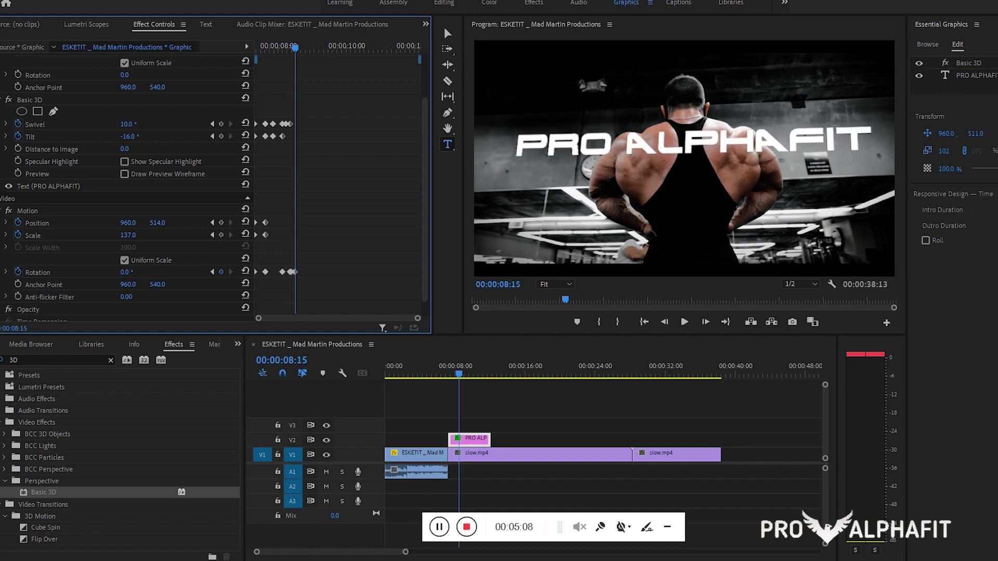
Step: Keyframe the title's swivel at 00:00:08:16 and two frames further on, bringing it to 17°
{"action": "key", "text": "Right"}
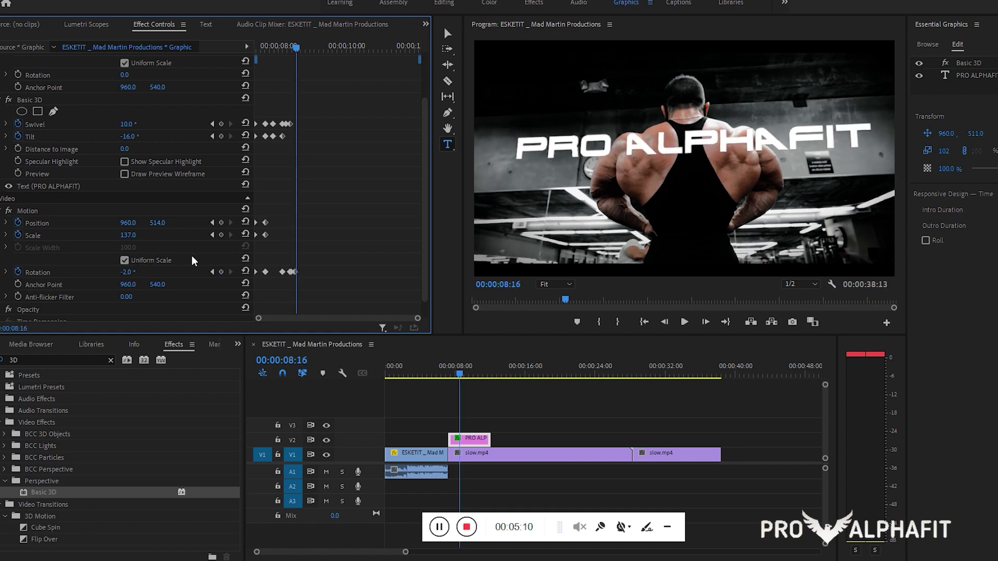
{"action": "left_click_drag", "start_coordinate": [127, 124], "coordinate": [141, 126]}
{"action": "key", "text": "Right"}
{"action": "key", "text": "Right"}
Step: Play back the title animation from near its start to check the keyframed motion
{"action": "left_click_drag", "start_coordinate": [270, 41], "coordinate": [250, 38]}
{"action": "key", "text": "c"}
{"action": "key", "text": "space"}
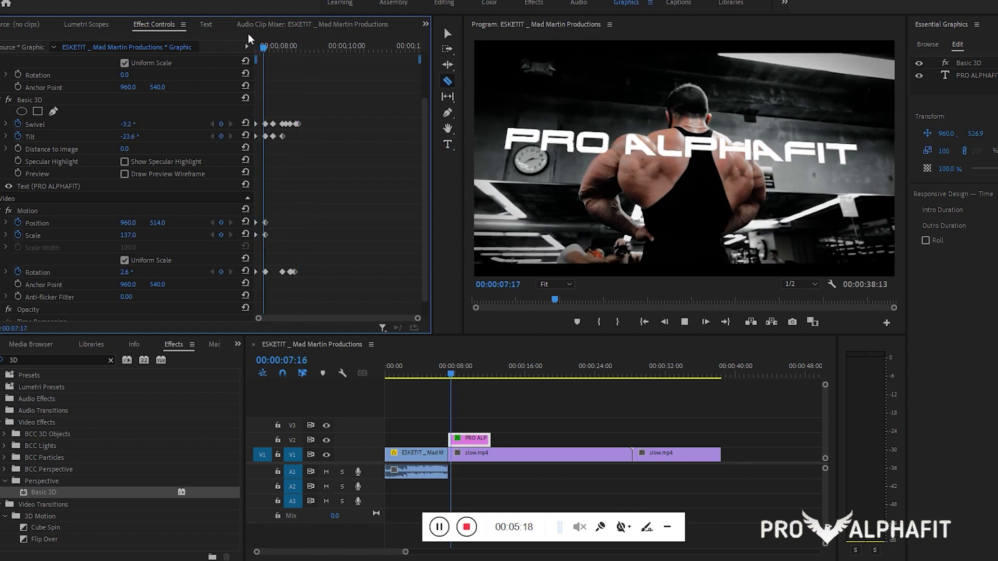
{"action": "key", "text": "space"}
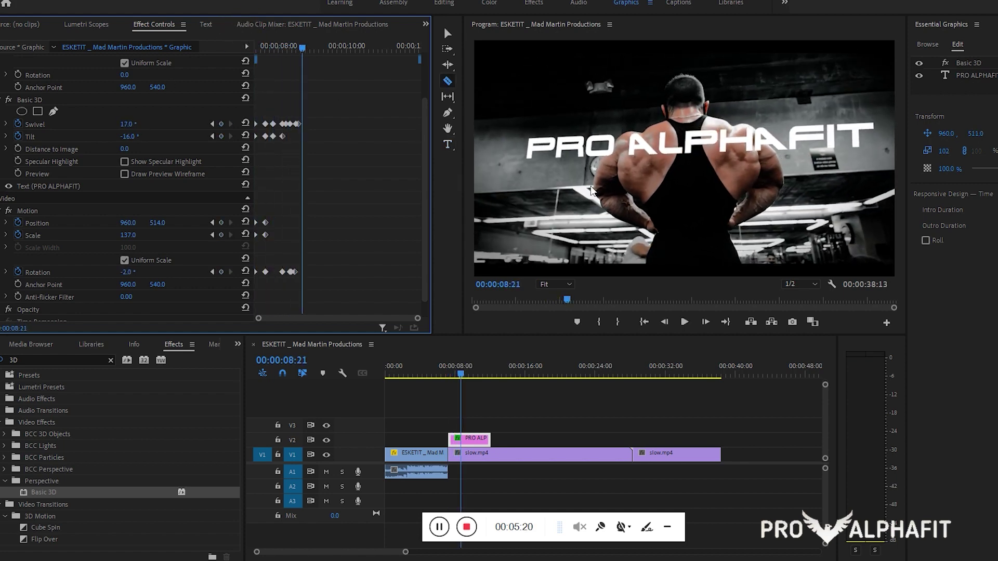
{"action": "key", "text": "space"}
{"action": "key", "text": "space"}
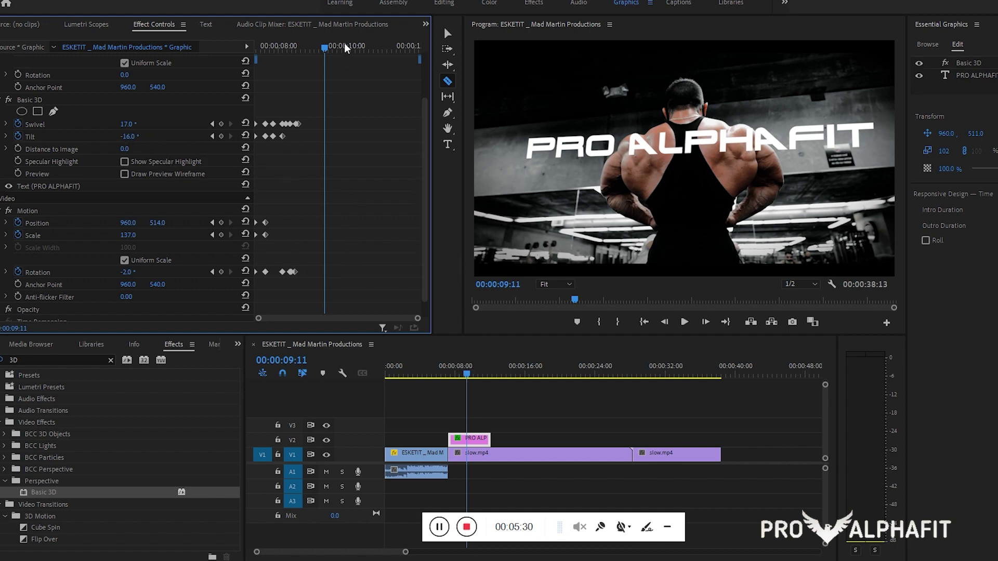
Step: At 00:00:08:29, set the title's Vector Motion position to 975, 498
{"action": "left_click_drag", "start_coordinate": [344, 45], "coordinate": [314, 40]}
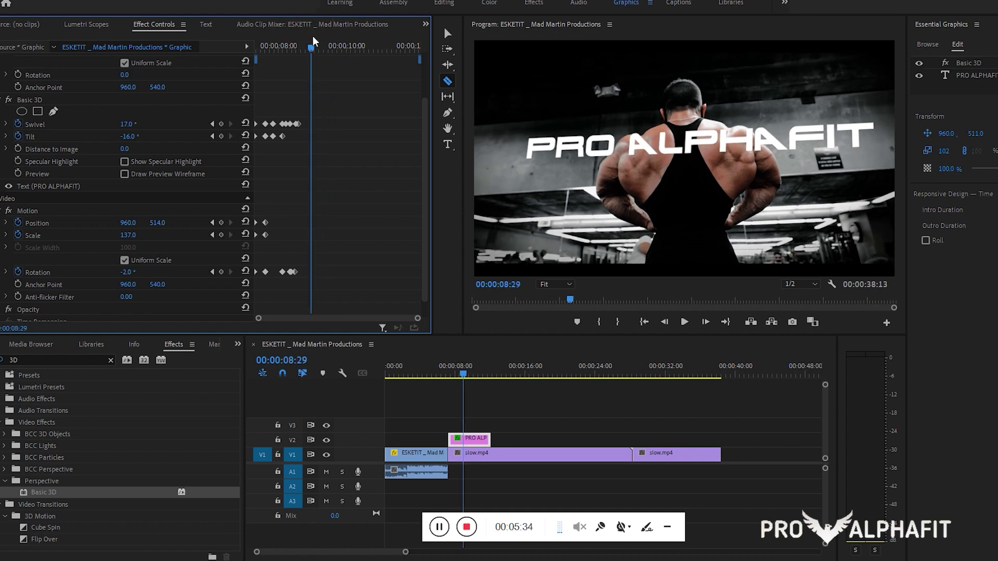
{"action": "scroll", "coordinate": [162, 220], "scroll_direction": "up", "scroll_amount": 3}
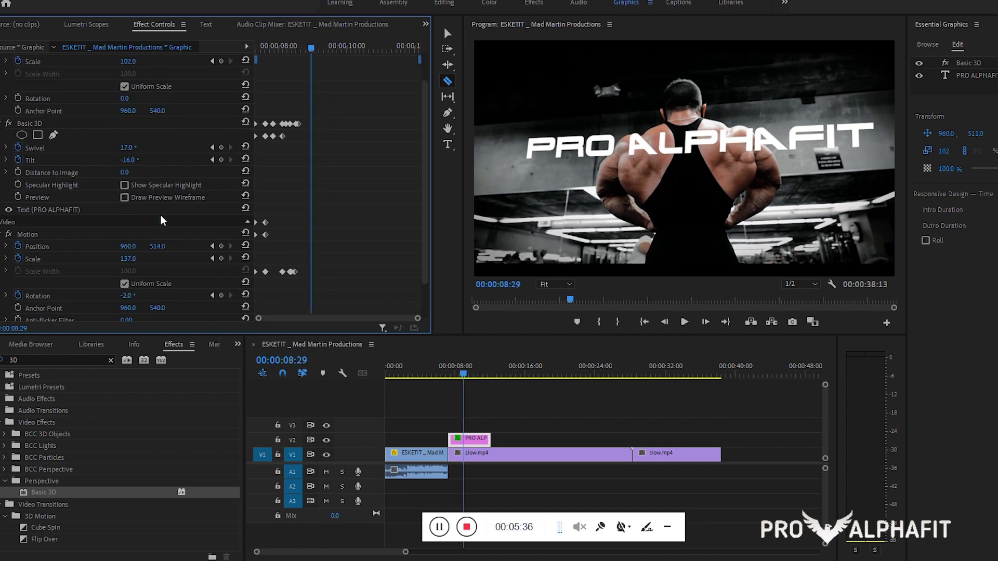
{"action": "left_click_drag", "start_coordinate": [128, 84], "coordinate": [158, 85]}
Step: Cut away the part of the title clip after 00:00:08:29 and extend the remaining clip to about 00:00:15:00
{"action": "left_click", "coordinate": [467, 440]}
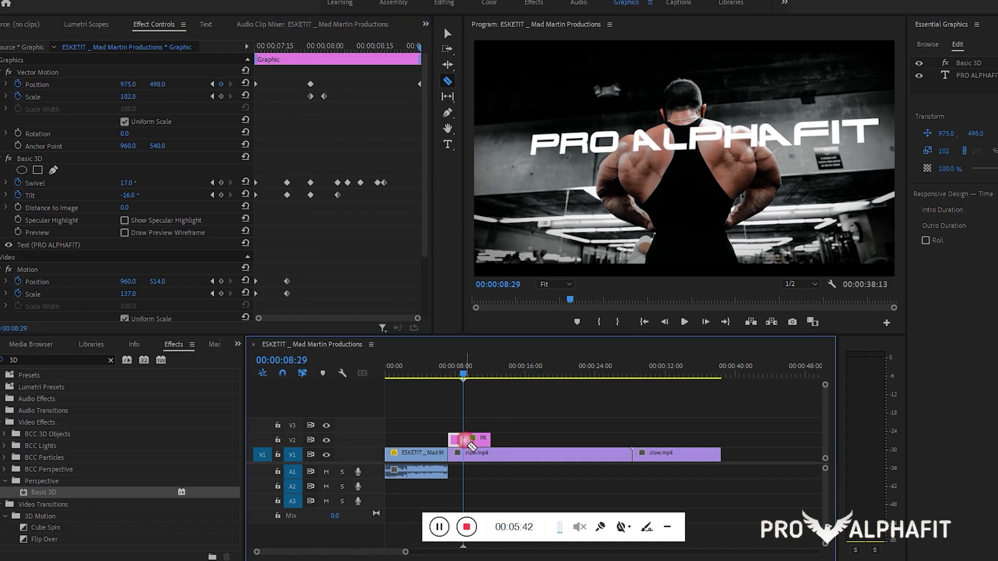
{"action": "key", "text": "v"}
{"action": "left_click", "coordinate": [474, 441]}
{"action": "key", "text": "Delete"}
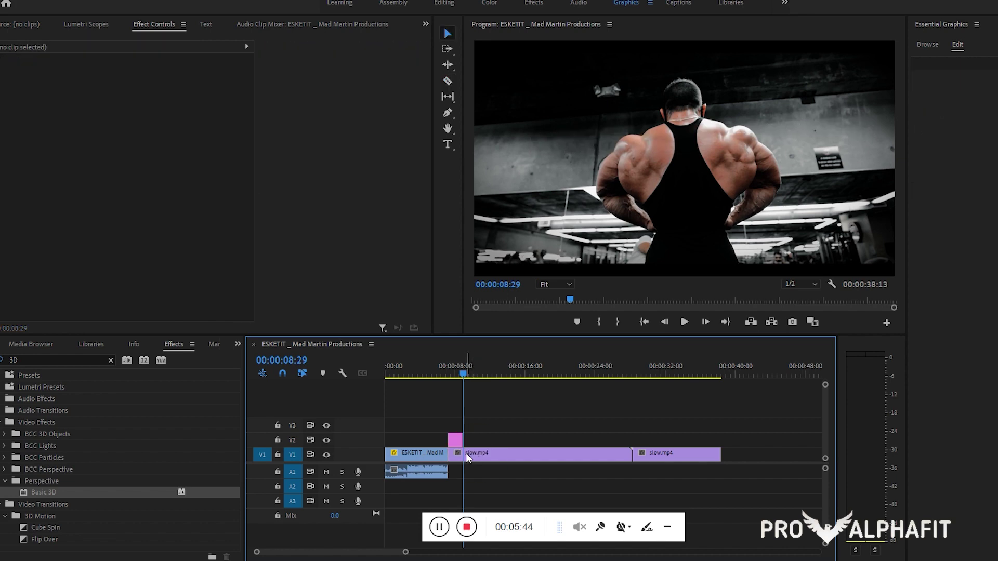
{"action": "left_click_drag", "start_coordinate": [462, 440], "coordinate": [515, 440]}
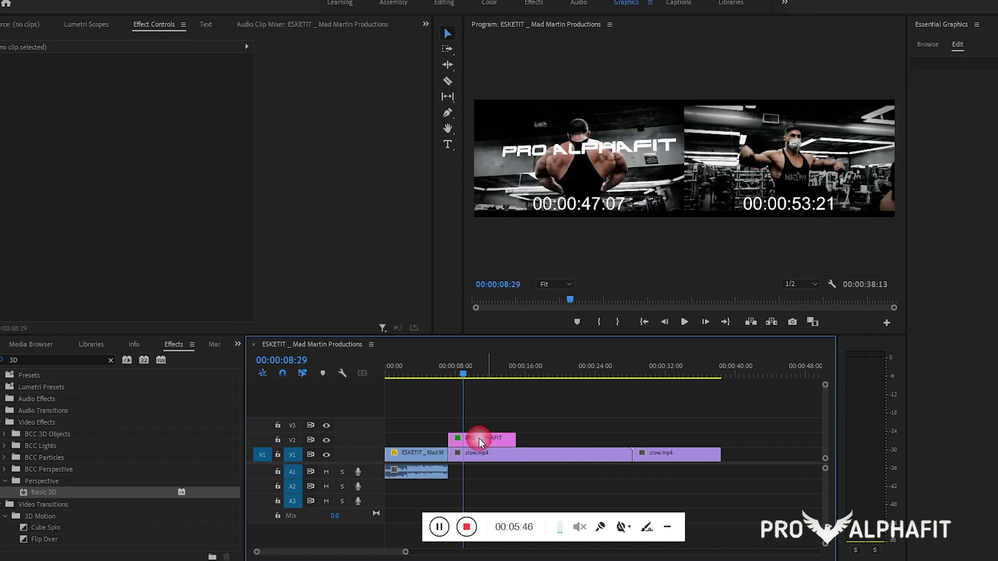
Step: At the title clip's start, 00:00:07:09, add a free-draw opacity mask to the PRO ALPHAFIT title
{"action": "left_click_drag", "start_coordinate": [463, 375], "coordinate": [451, 372]}
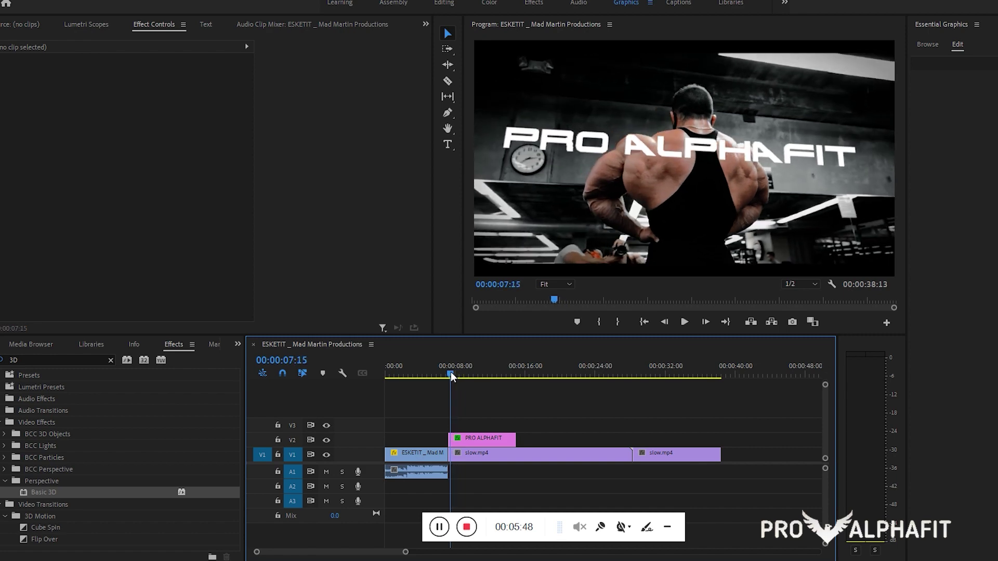
{"action": "left_click", "coordinate": [457, 453]}
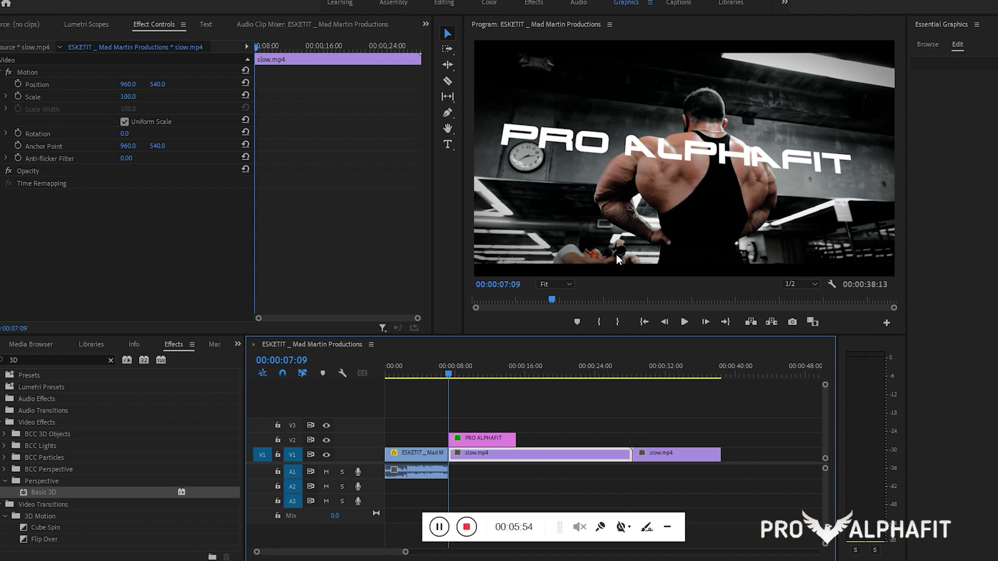
{"action": "left_click", "coordinate": [474, 443]}
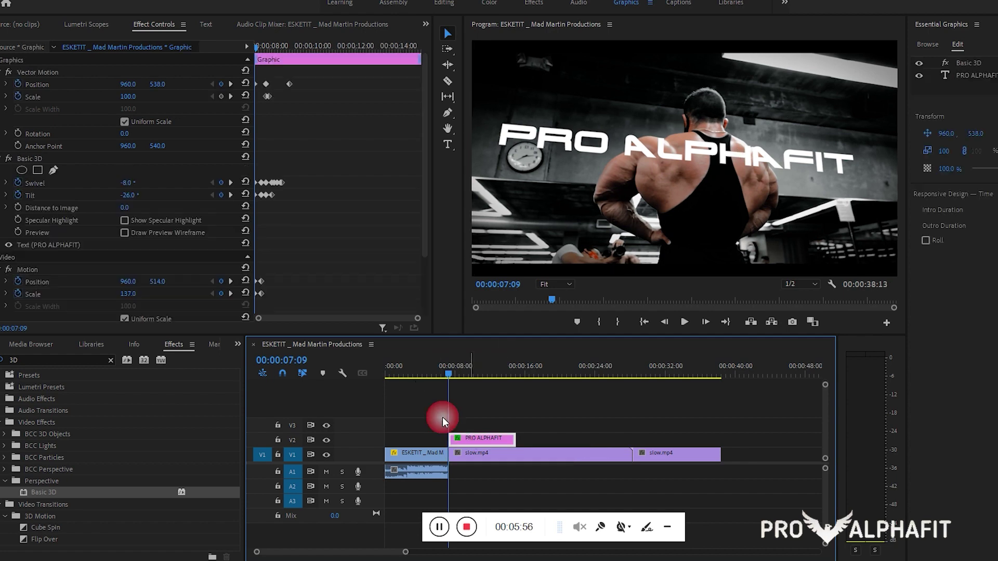
{"action": "left_click", "coordinate": [2, 160]}
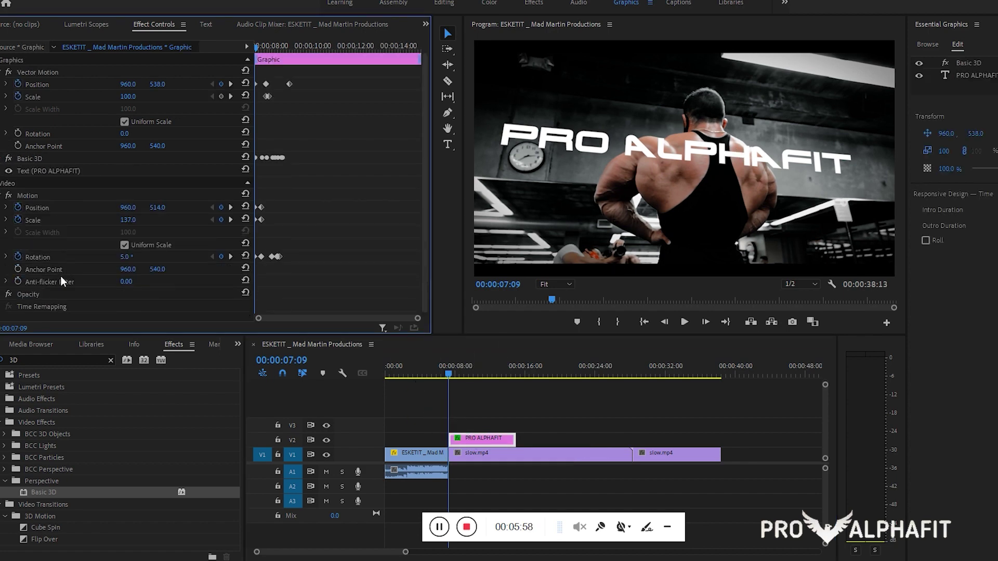
{"action": "left_click", "coordinate": [2, 294]}
{"action": "scroll", "coordinate": [77, 267], "scroll_direction": "down", "scroll_amount": 2}
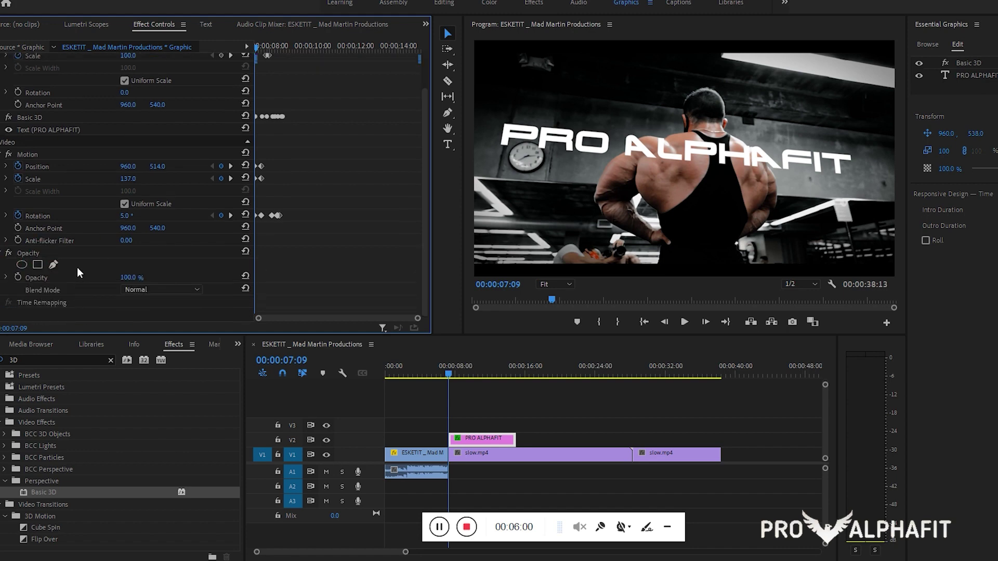
{"action": "left_click", "coordinate": [72, 251]}
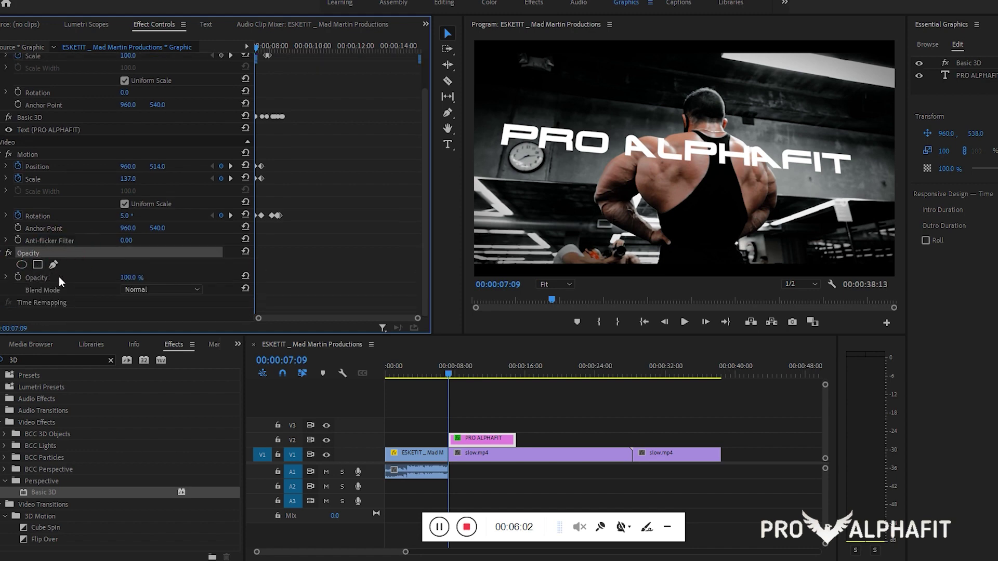
{"action": "left_click", "coordinate": [53, 265]}
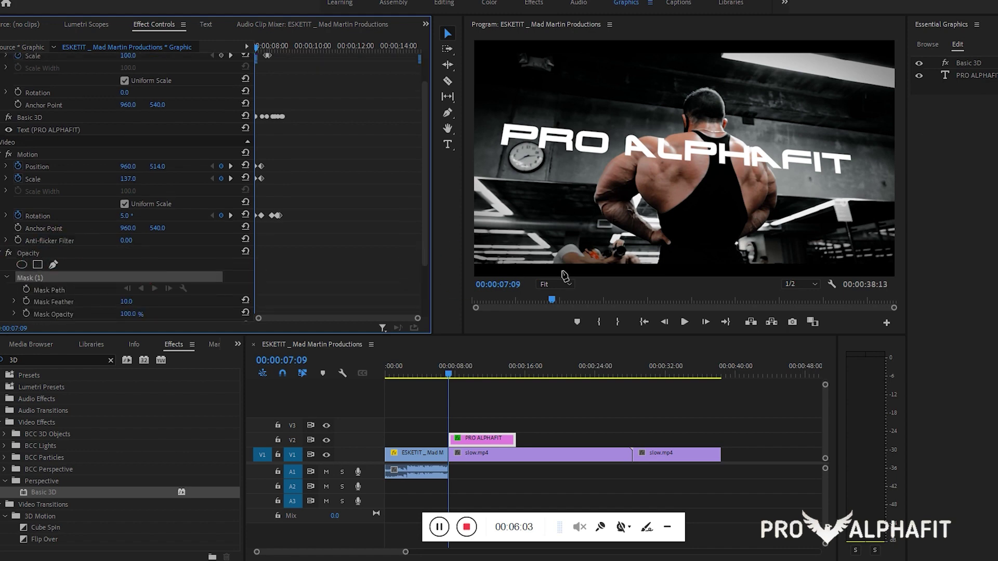
Step: Draw a closed mask path around the man's arms, shoulders and head, ending at the starting point below his waist
{"action": "left_click", "coordinate": [657, 261]}
{"action": "left_click", "coordinate": [594, 201]}
{"action": "left_click", "coordinate": [601, 171]}
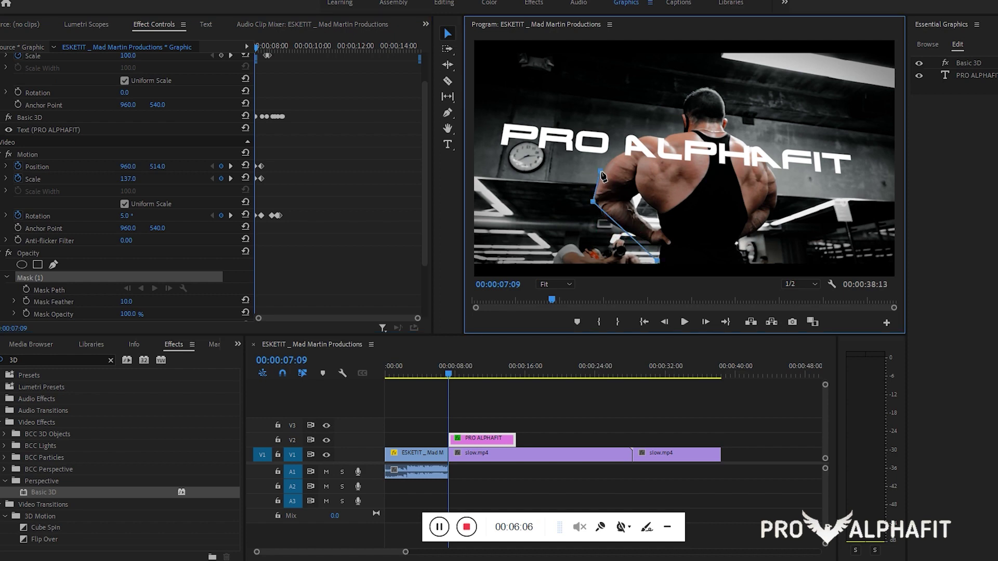
{"action": "left_click", "coordinate": [642, 135]}
{"action": "left_click", "coordinate": [704, 85]}
{"action": "left_click", "coordinate": [739, 139]}
{"action": "left_click", "coordinate": [770, 171]}
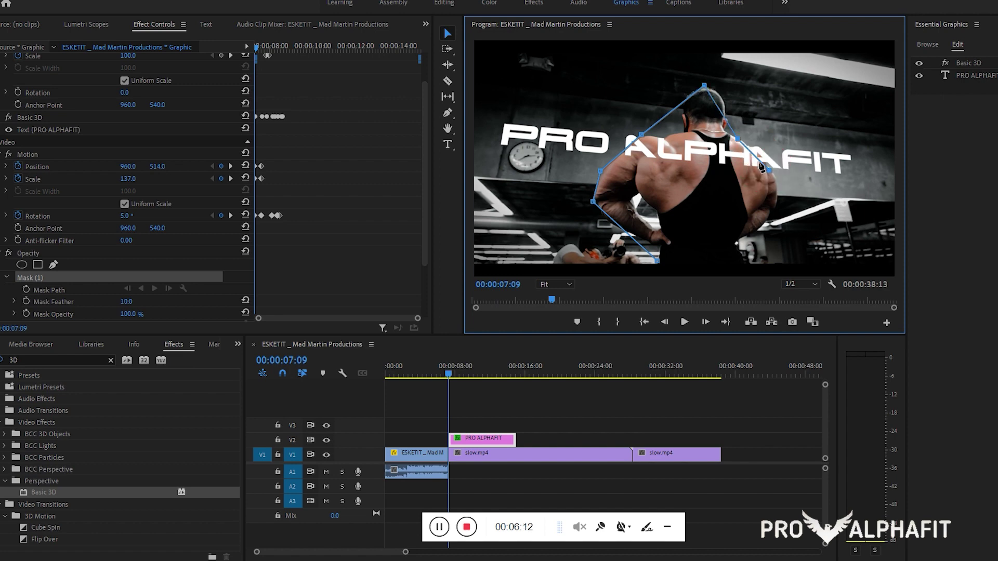
{"action": "left_click", "coordinate": [754, 154]}
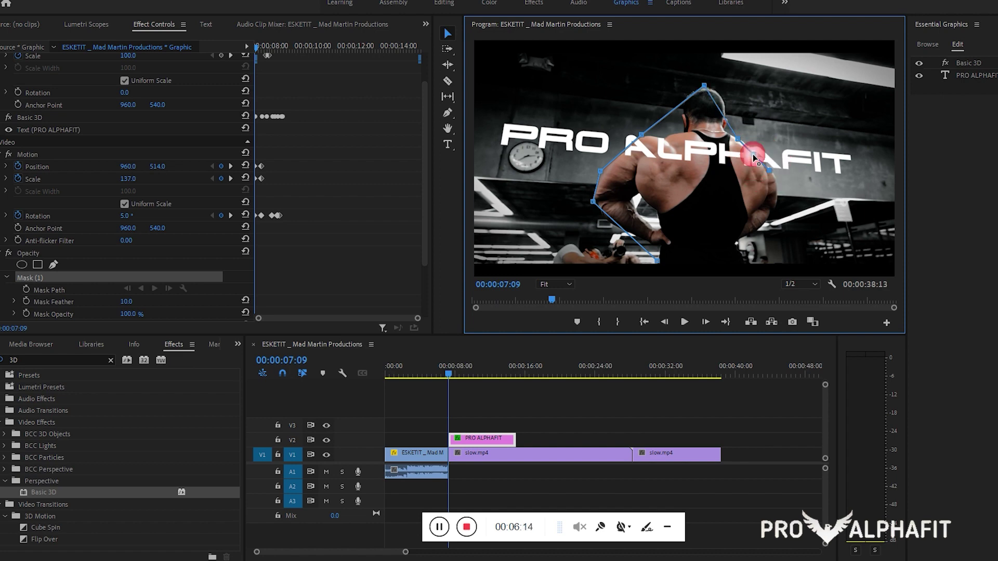
{"action": "left_click", "coordinate": [777, 184]}
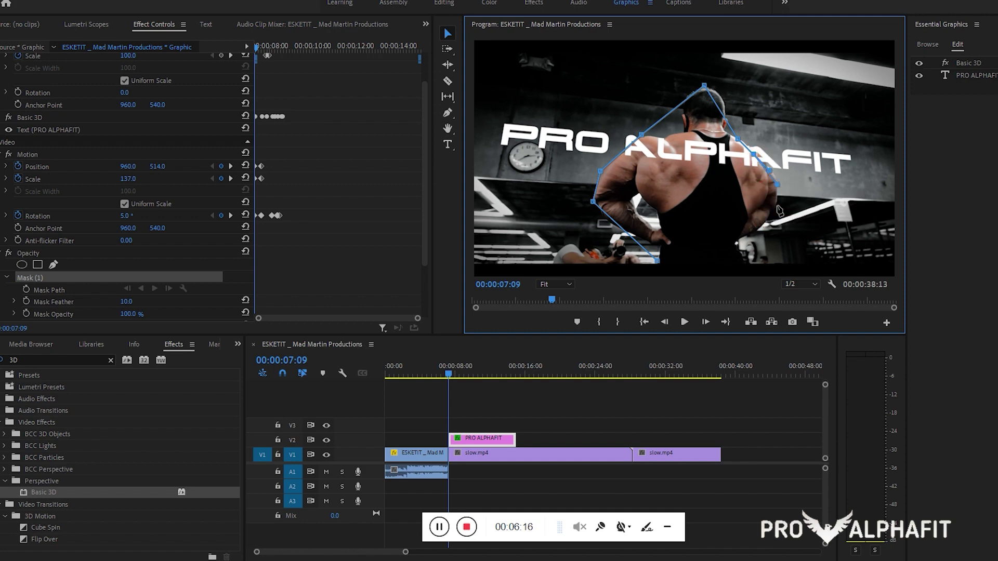
{"action": "left_click", "coordinate": [777, 205]}
{"action": "left_click", "coordinate": [657, 263]}
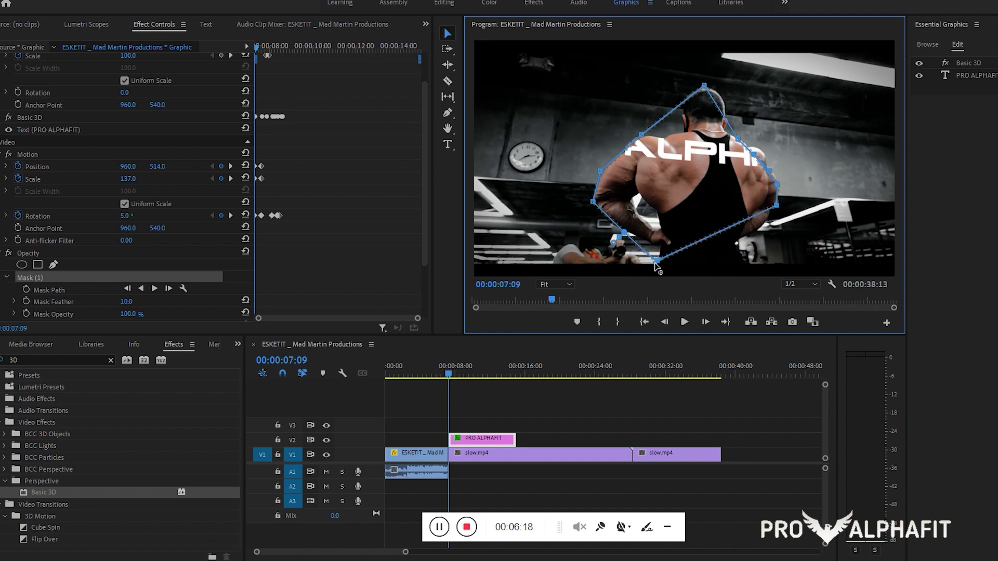
Step: Invert the title's opacity mask and play back the start of the masked title
{"action": "scroll", "coordinate": [44, 286], "scroll_direction": "down", "scroll_amount": 3}
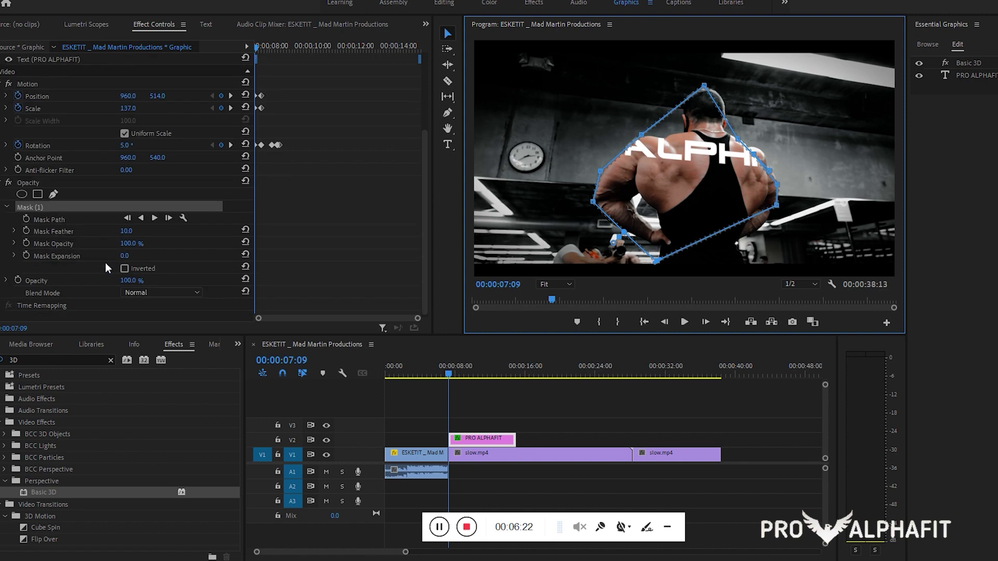
{"action": "left_click", "coordinate": [123, 268]}
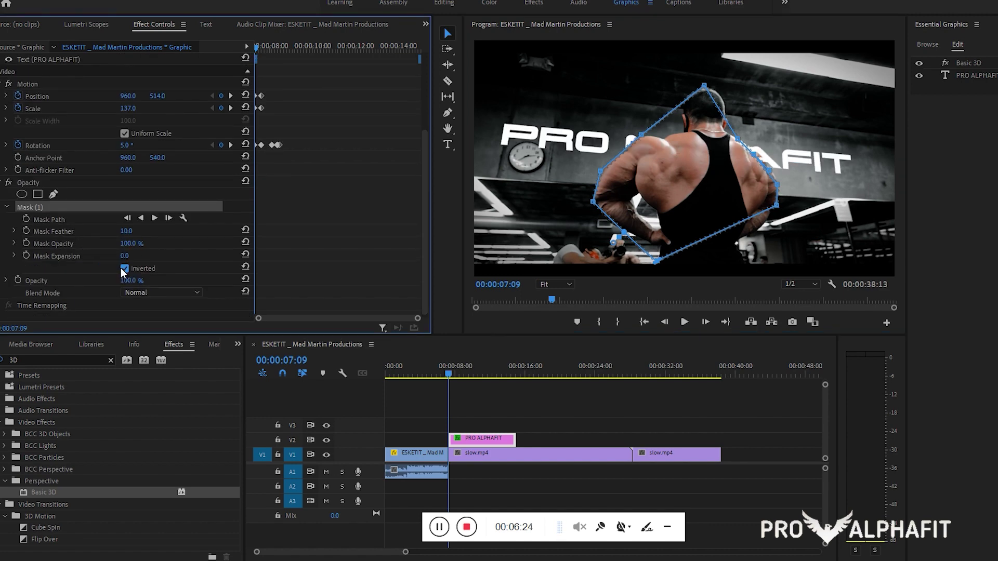
{"action": "left_click", "coordinate": [526, 398]}
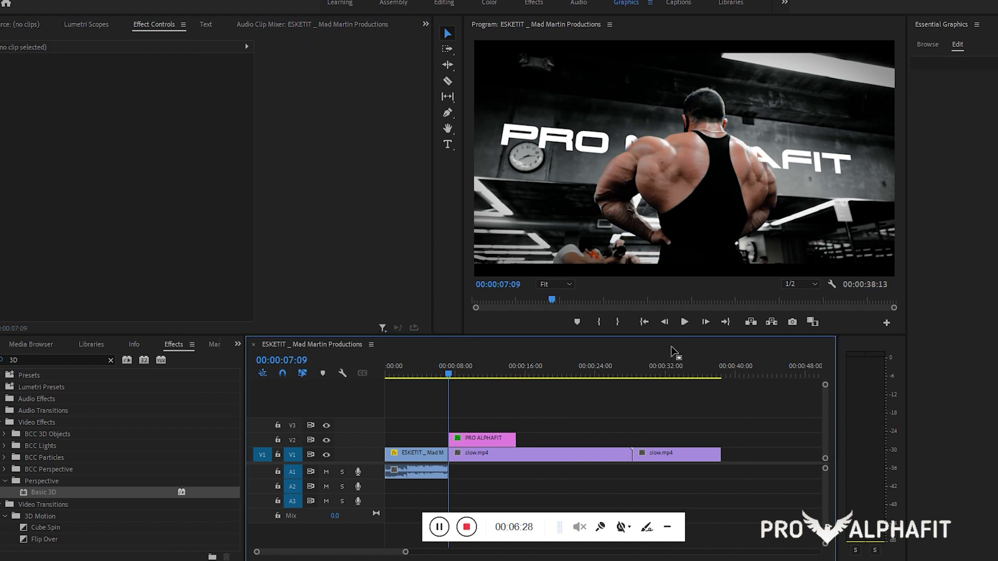
{"action": "left_click", "coordinate": [685, 323]}
{"action": "left_click", "coordinate": [684, 322]}
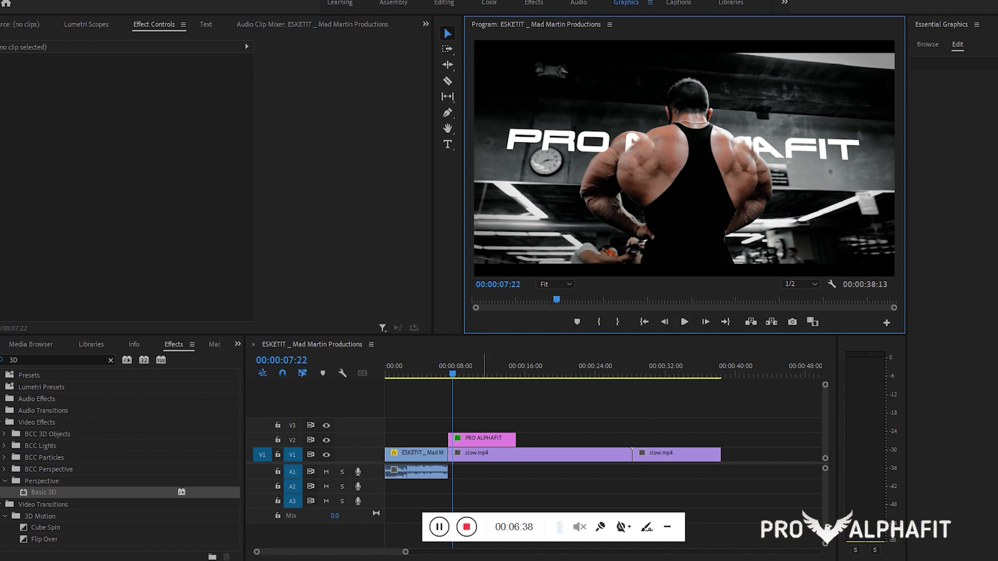
Step: Turn on Mask Path keyframing for the title's mask at 00:00:07:10
{"action": "left_click_drag", "start_coordinate": [406, 553], "coordinate": [352, 553]}
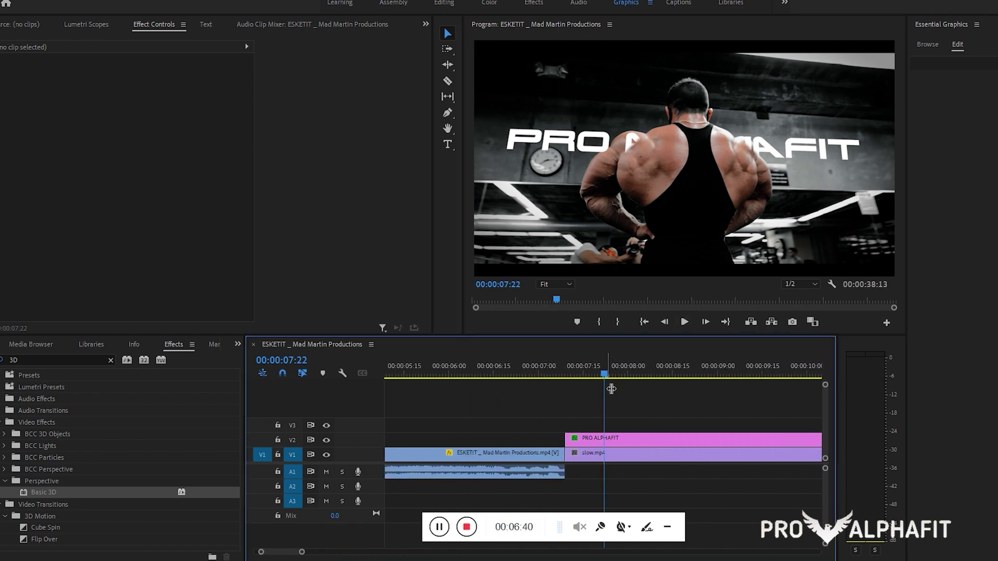
{"action": "left_click_drag", "start_coordinate": [602, 372], "coordinate": [572, 366]}
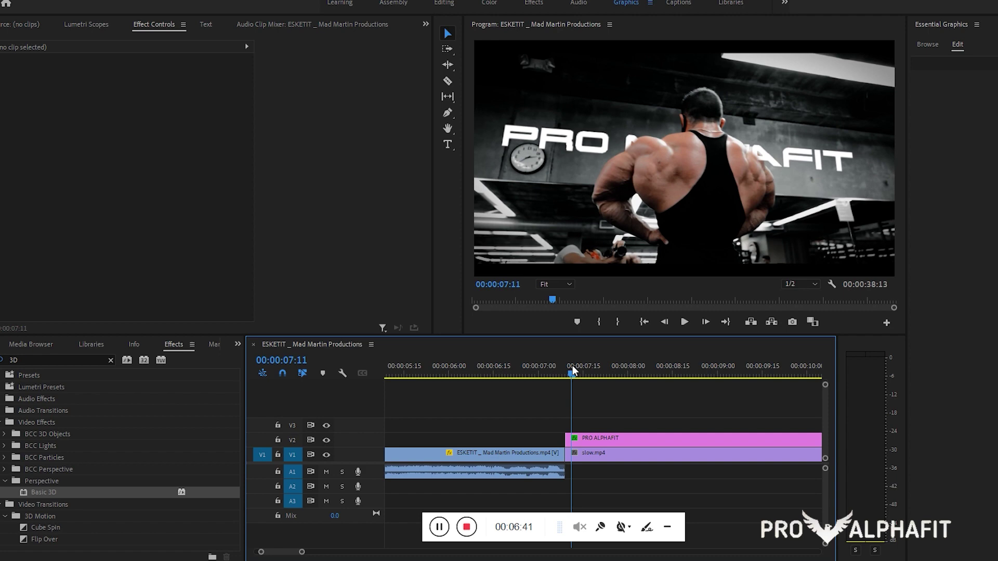
{"action": "left_click", "coordinate": [582, 437]}
{"action": "scroll", "coordinate": [301, 258], "scroll_direction": "down", "scroll_amount": 4}
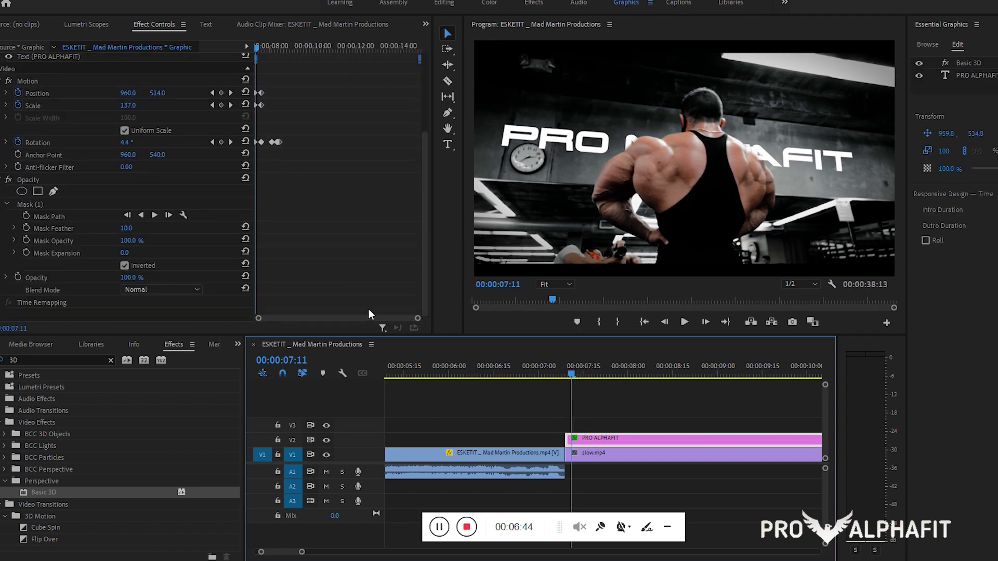
{"action": "key", "text": "Left"}
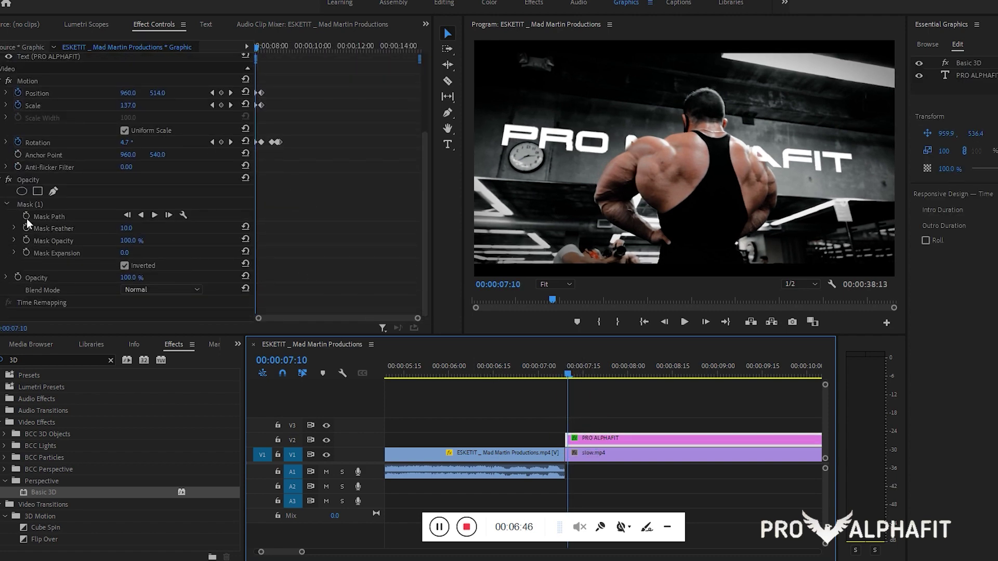
{"action": "left_click", "coordinate": [26, 217]}
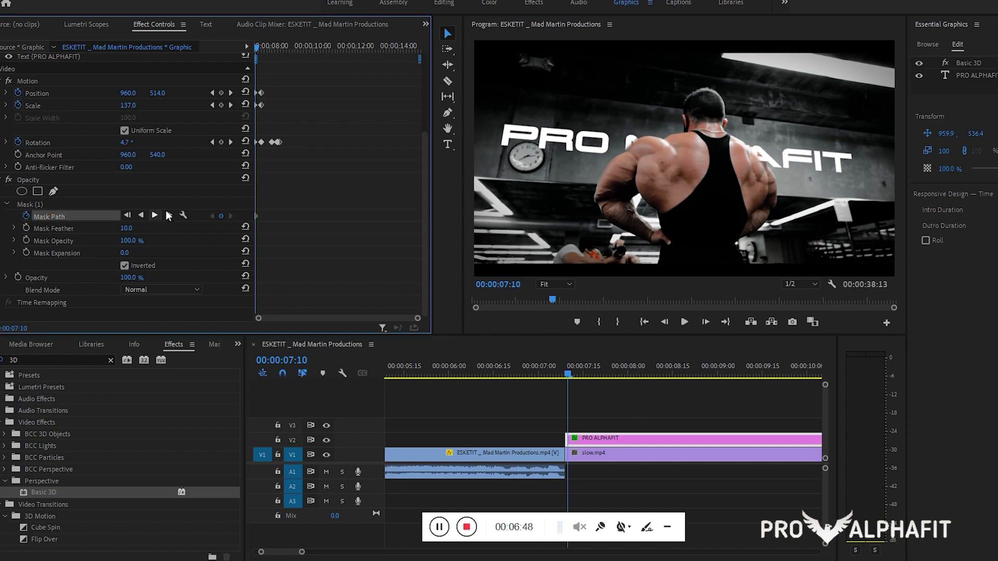
Step: At 00:00:07:12, reshape the title's mask outward to follow the man's left shoulder
{"action": "left_click", "coordinate": [257, 44]}
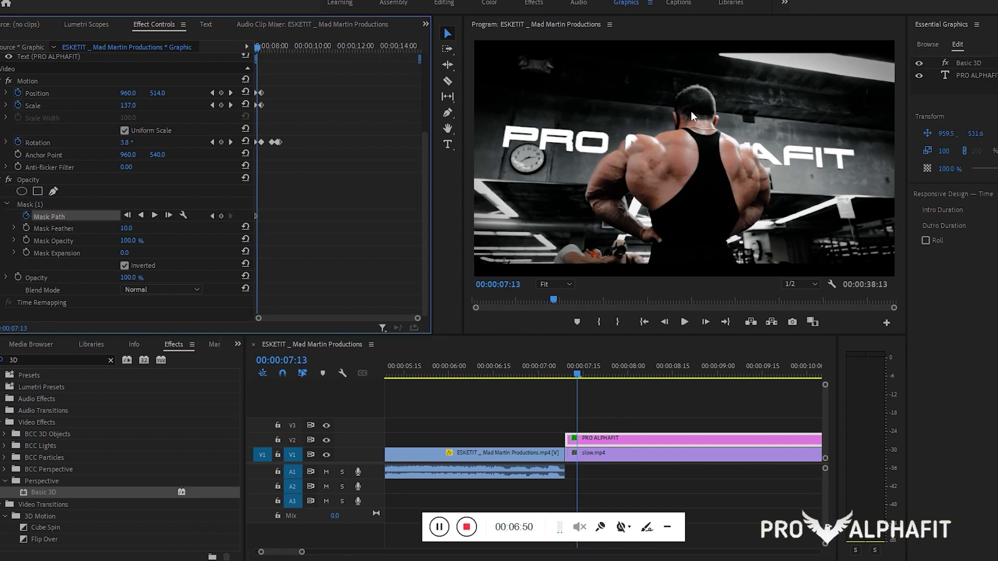
{"action": "key", "text": "Right"}
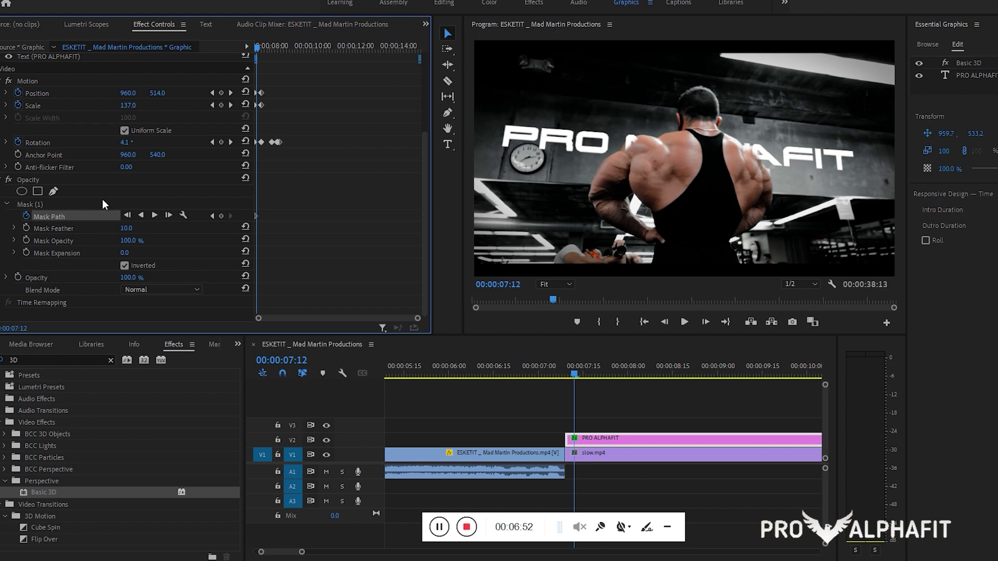
{"action": "left_click", "coordinate": [101, 204]}
{"action": "left_click", "coordinate": [630, 140]}
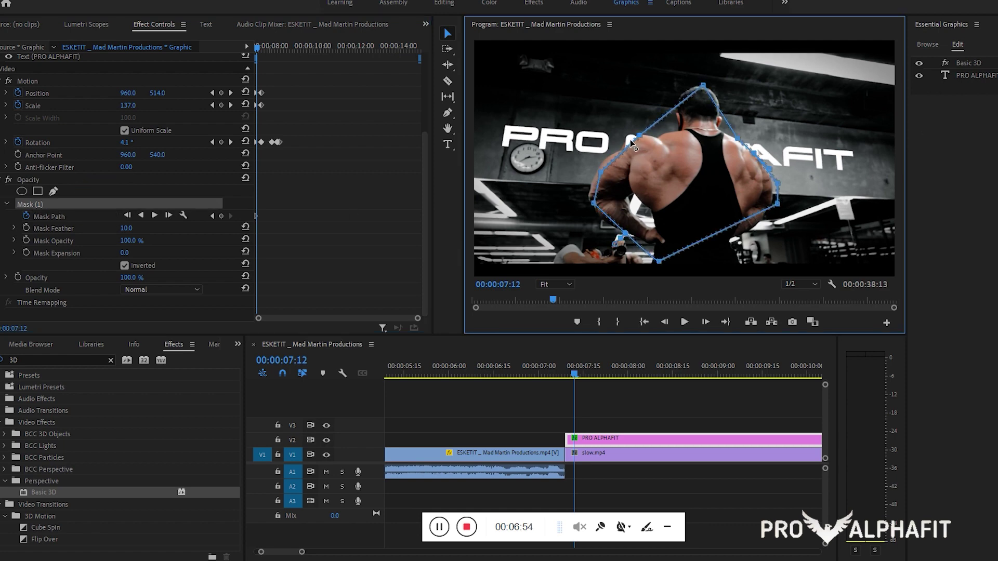
{"action": "left_click_drag", "start_coordinate": [631, 142], "coordinate": [624, 145]}
Step: At 00:00:07:16, move the mask's left shoulder point outward and refit its points along the right shoulder
{"action": "key", "text": "Right"}
{"action": "key", "text": "Right"}
{"action": "key", "text": "Right"}
{"action": "key", "text": "Right"}
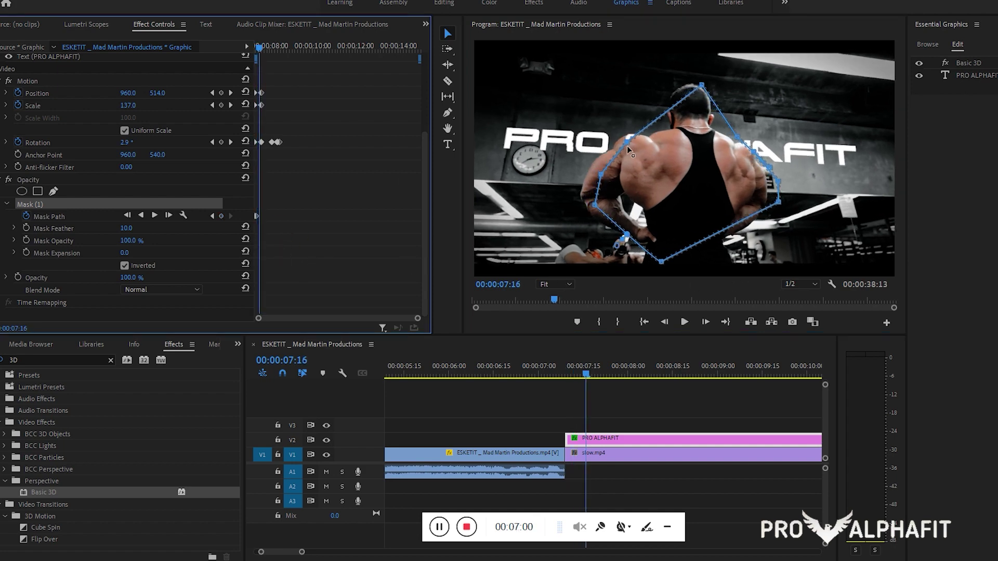
{"action": "left_click_drag", "start_coordinate": [627, 144], "coordinate": [615, 144]}
{"action": "left_click", "coordinate": [731, 142]}
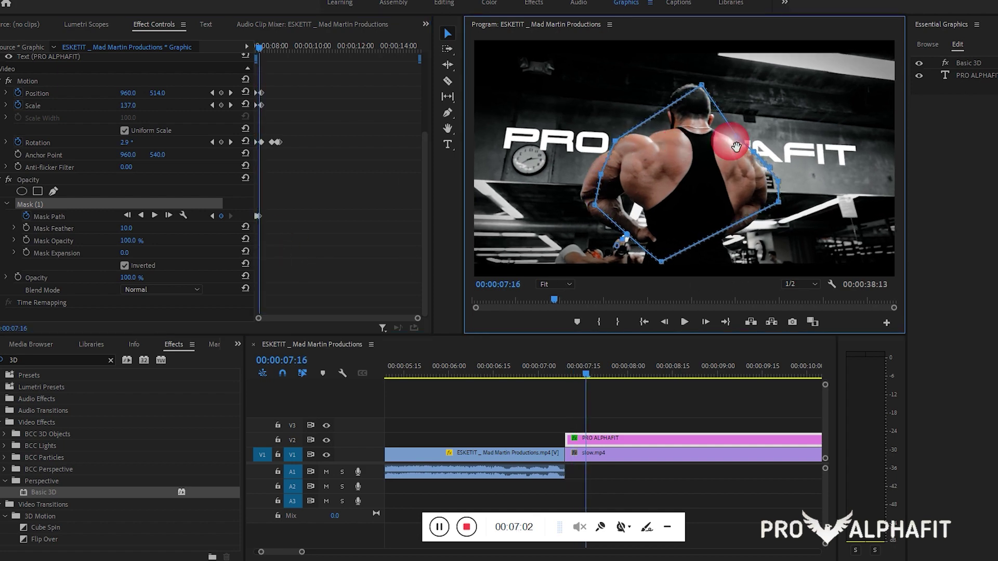
{"action": "mouse_move", "coordinate": [754, 153]}
{"action": "left_mouse_down"}
{"action": "mouse_move", "coordinate": [761, 162]}
{"action": "mouse_move", "coordinate": [751, 155]}
{"action": "left_mouse_up"}
{"action": "left_click", "coordinate": [775, 169]}
{"action": "left_click", "coordinate": [735, 159]}
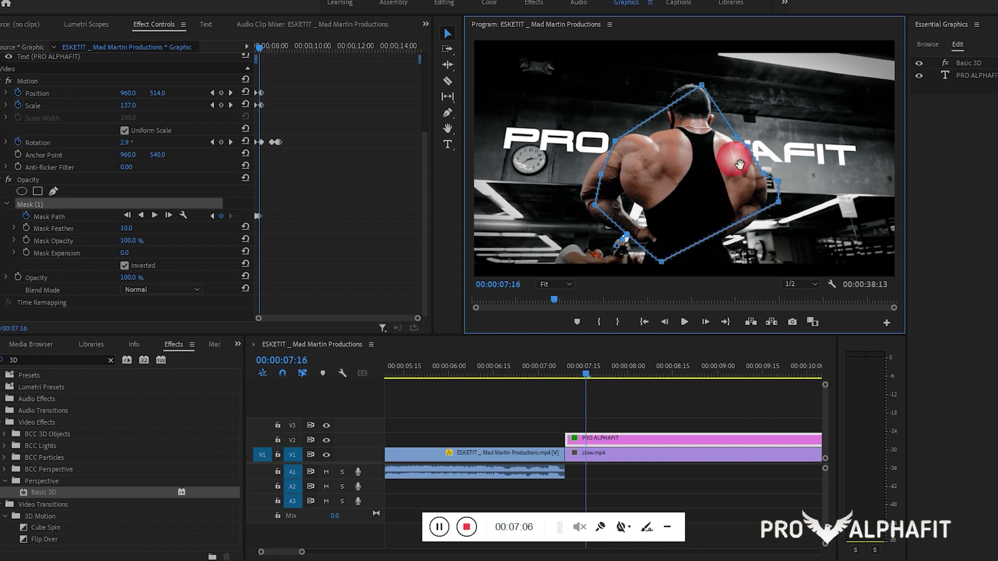
Step: At 00:00:07:18, adjust the mask path point at the man's right shoulder
{"action": "left_click", "coordinate": [315, 253]}
{"action": "key", "text": "Right"}
{"action": "key", "text": "Right"}
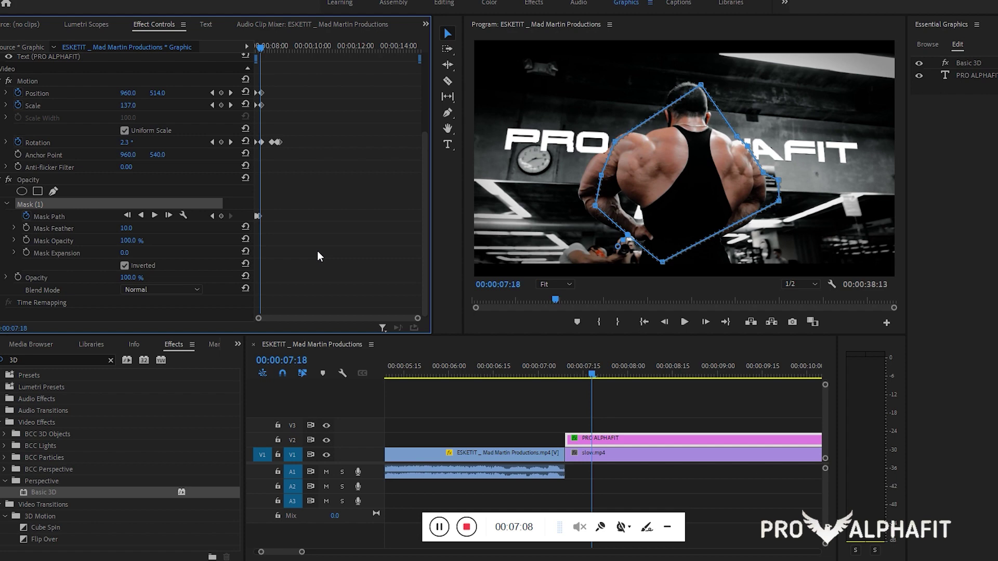
{"action": "left_click", "coordinate": [746, 153]}
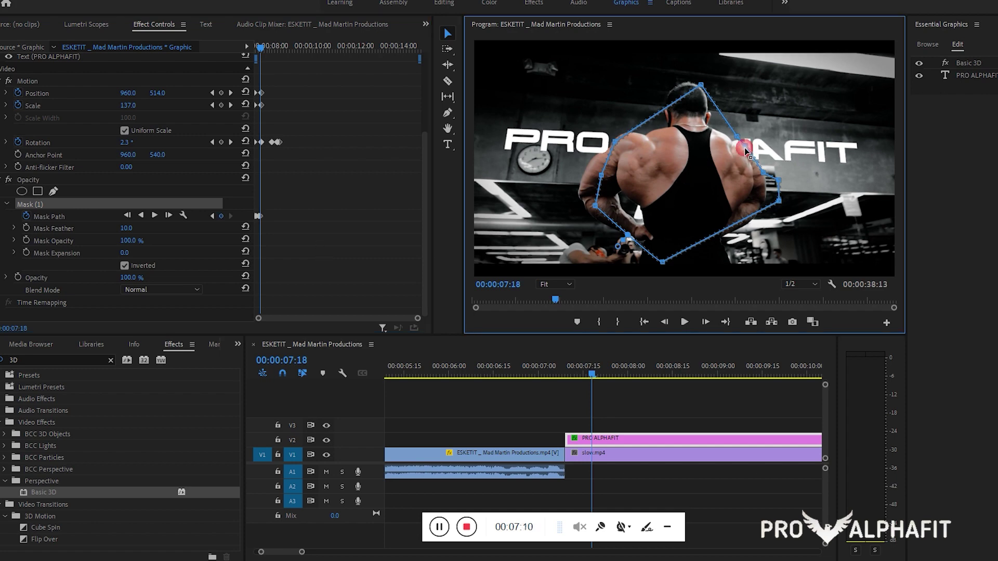
Step: At 00:00:07:21, move the mask's left arm and shoulder points outward to match the man's outline
{"action": "left_click", "coordinate": [351, 214]}
{"action": "key", "text": "Right"}
{"action": "key", "text": "Right"}
{"action": "key", "text": "Right"}
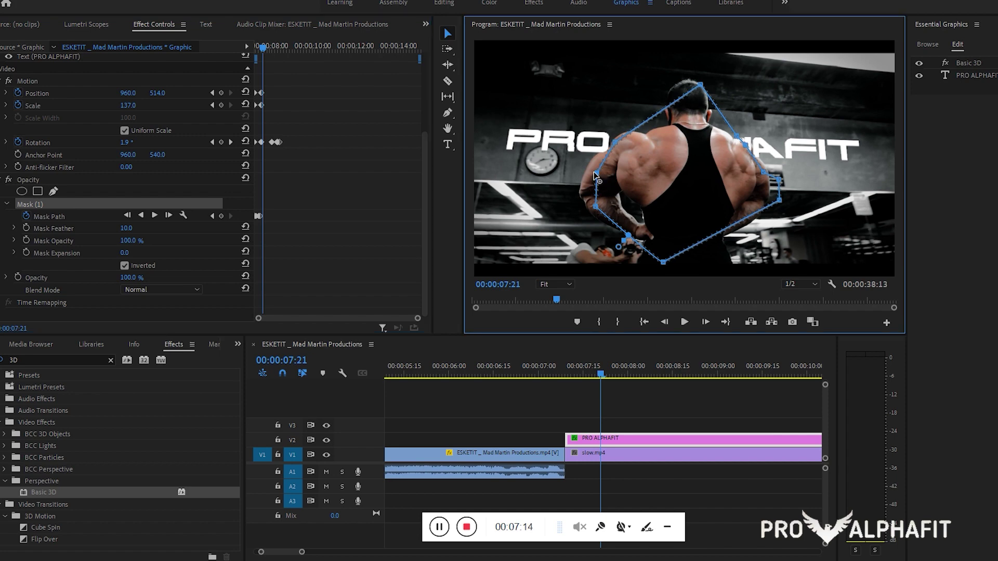
{"action": "left_click_drag", "start_coordinate": [601, 176], "coordinate": [587, 166]}
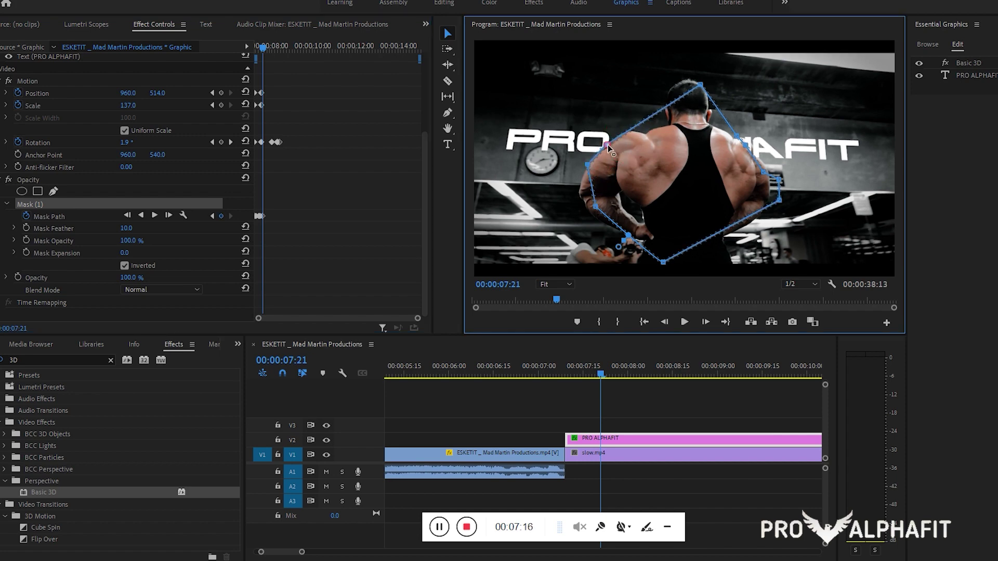
Step: At 00:00:07:23, raise the mask point beside the man's right shoulder to follow its edge
{"action": "left_click", "coordinate": [347, 258]}
{"action": "key", "text": "Right"}
{"action": "key", "text": "Right"}
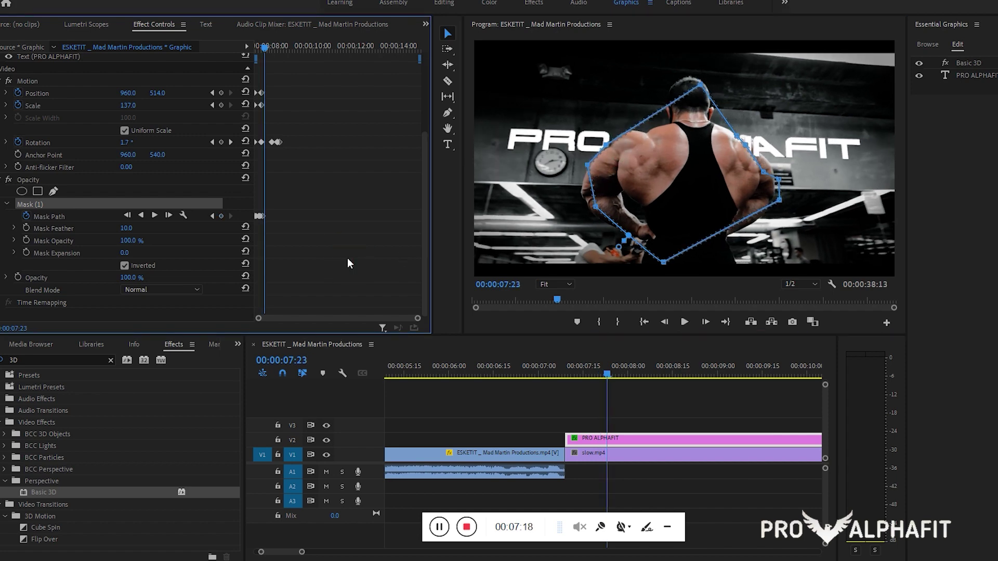
{"action": "mouse_move", "coordinate": [748, 146]}
{"action": "left_mouse_down"}
{"action": "mouse_move", "coordinate": [757, 150]}
{"action": "mouse_move", "coordinate": [741, 137]}
{"action": "left_mouse_up"}
Step: At 00:00:07:28, pull the mask's right side outward and up around the man's right shoulder
{"action": "left_click", "coordinate": [345, 254]}
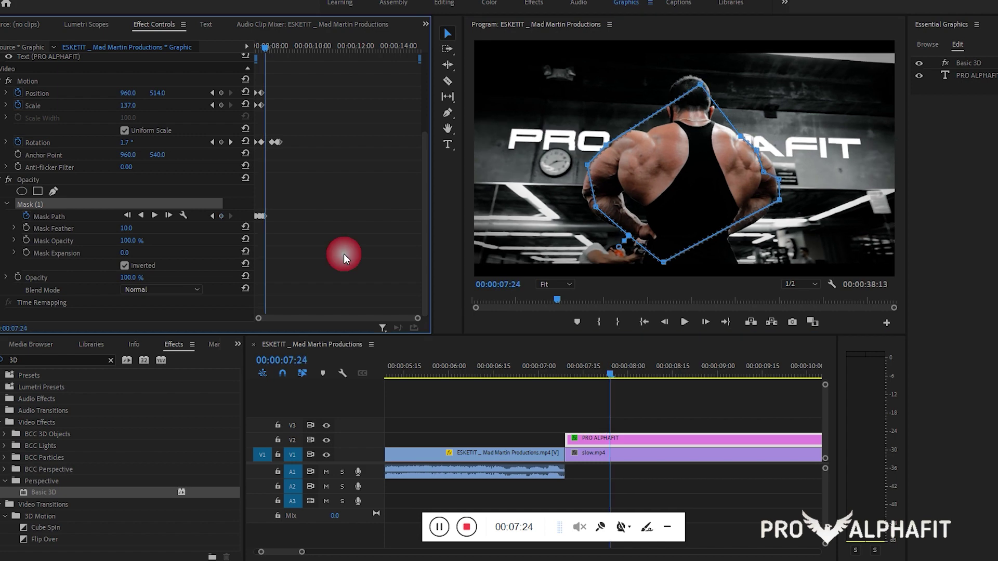
{"action": "key", "text": "Right"}
{"action": "key", "text": "Right"}
{"action": "key", "text": "Right"}
{"action": "key", "text": "Right"}
{"action": "key", "text": "Right"}
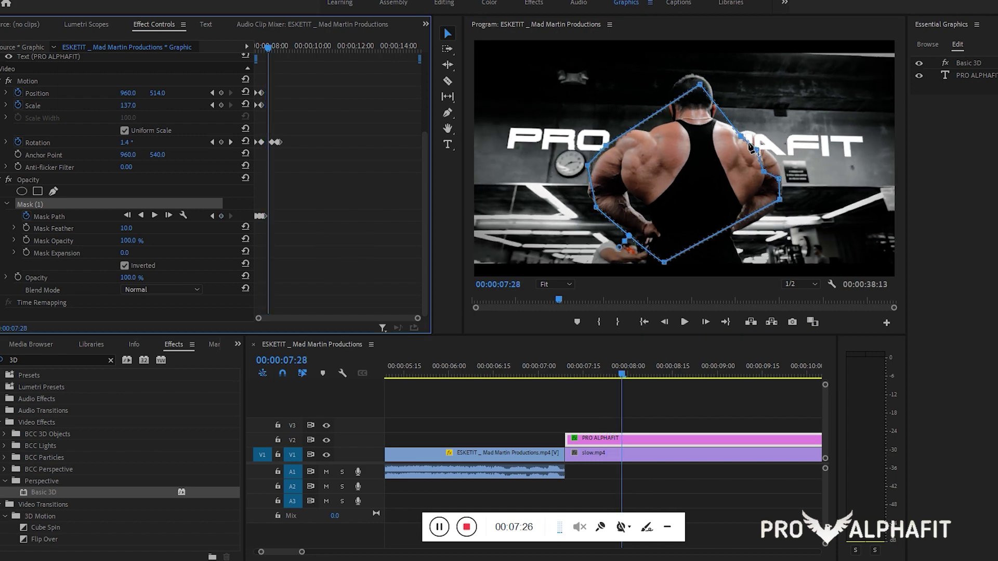
{"action": "mouse_move", "coordinate": [757, 150]}
{"action": "left_mouse_down"}
{"action": "mouse_move", "coordinate": [768, 149]}
{"action": "mouse_move", "coordinate": [759, 133]}
{"action": "left_mouse_up"}
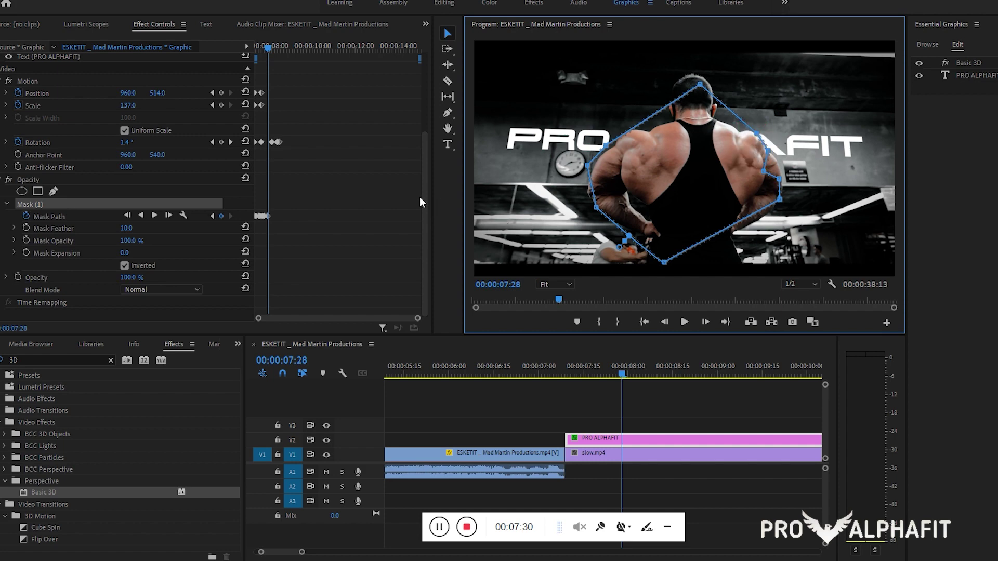
Step: At 00:00:08:08, adjust the mask path point at the top of the man's right shoulder to follow its edge
{"action": "left_click", "coordinate": [360, 192]}
{"action": "key", "text": "Right"}
{"action": "key", "text": "Right"}
{"action": "key", "text": "Right"}
{"action": "key", "text": "Right"}
{"action": "key", "text": "Right"}
{"action": "key", "text": "Right"}
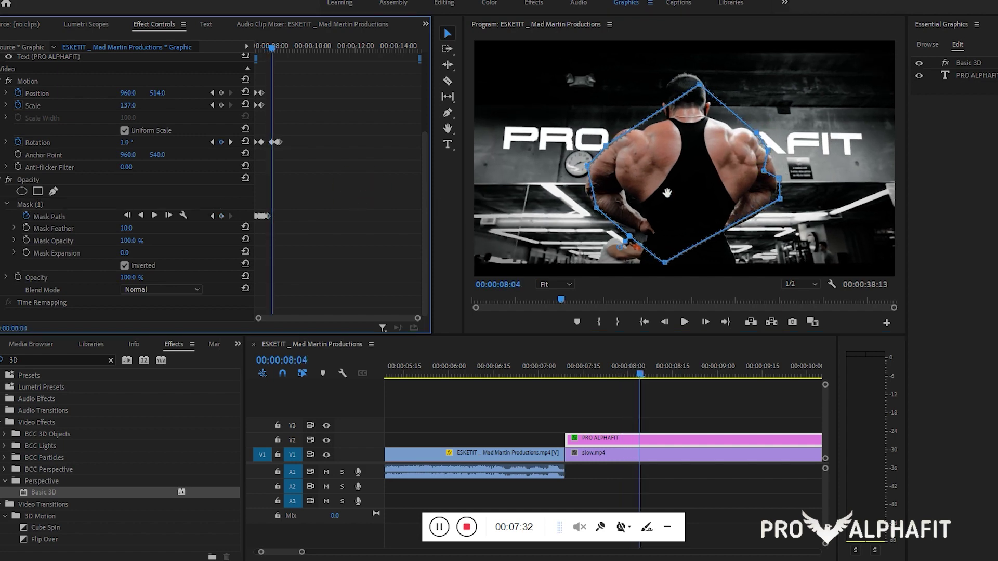
{"action": "key", "text": "Right"}
{"action": "key", "text": "Right"}
{"action": "key", "text": "Right"}
{"action": "key", "text": "Right"}
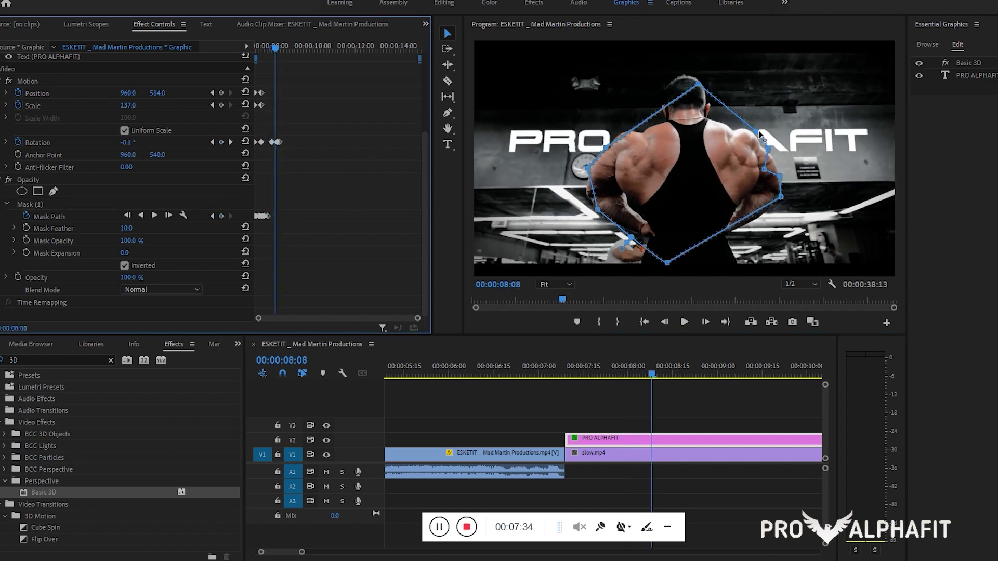
{"action": "left_click_drag", "start_coordinate": [757, 132], "coordinate": [765, 150]}
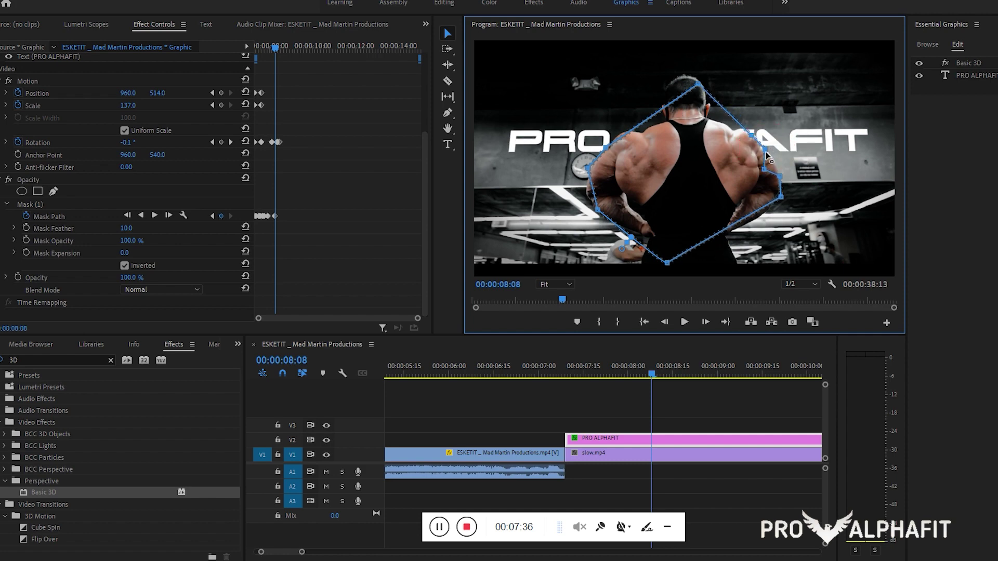
Step: Around 00:00:08:11, reshape the mask path at the man's left and right shoulders to match his outline
{"action": "left_click", "coordinate": [361, 255]}
{"action": "key", "text": "Right"}
{"action": "key", "text": "Right"}
{"action": "key", "text": "Right"}
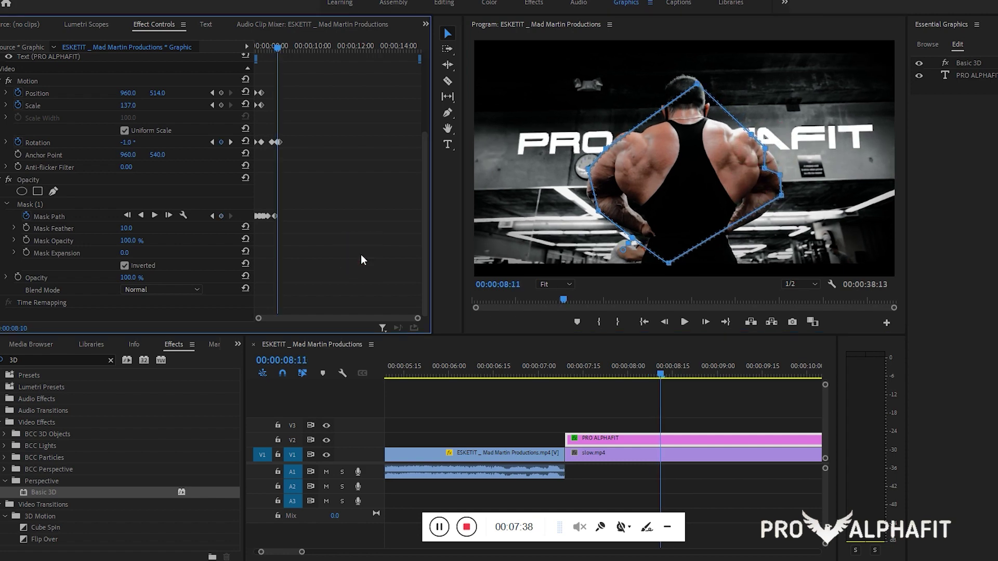
{"action": "key", "text": "Right"}
{"action": "left_click_drag", "start_coordinate": [607, 148], "coordinate": [616, 137]}
{"action": "left_click_drag", "start_coordinate": [764, 148], "coordinate": [753, 132]}
Step: At 00:00:08:28, nudge the mask path point beside the man's left shoulder to follow its edge
{"action": "left_click", "coordinate": [373, 102]}
{"action": "key", "text": "Right"}
{"action": "key", "text": "Right"}
{"action": "key", "text": "Right"}
{"action": "key", "text": "Right"}
{"action": "key", "text": "Right"}
{"action": "key", "text": "Right"}
{"action": "key", "text": "Right"}
{"action": "key", "text": "Right"}
{"action": "key", "text": "Right"}
{"action": "key", "text": "Right"}
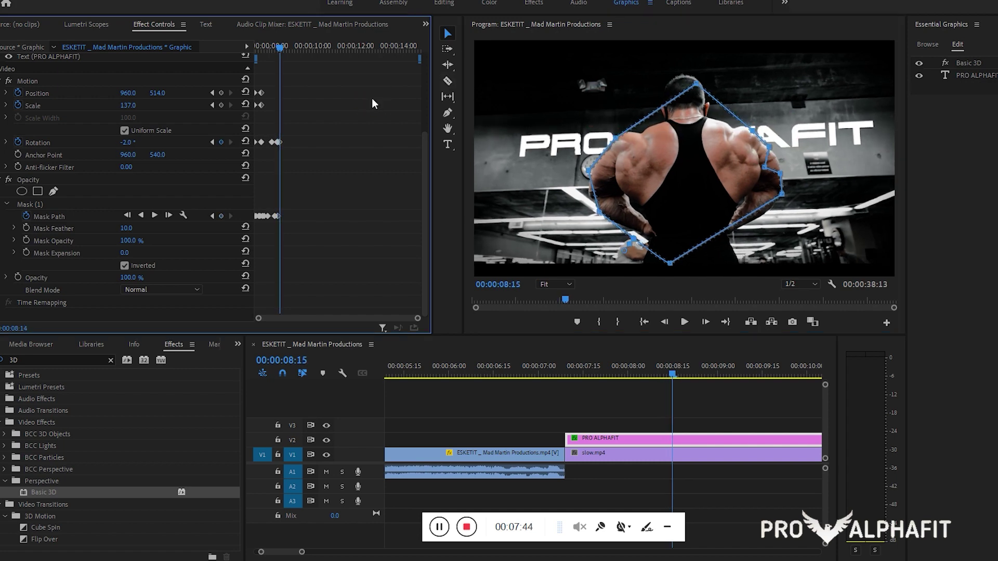
{"action": "key", "text": "Right"}
{"action": "key", "text": "Right"}
{"action": "key", "text": "Right"}
{"action": "key", "text": "Right"}
{"action": "key", "text": "Right"}
{"action": "key", "text": "Right"}
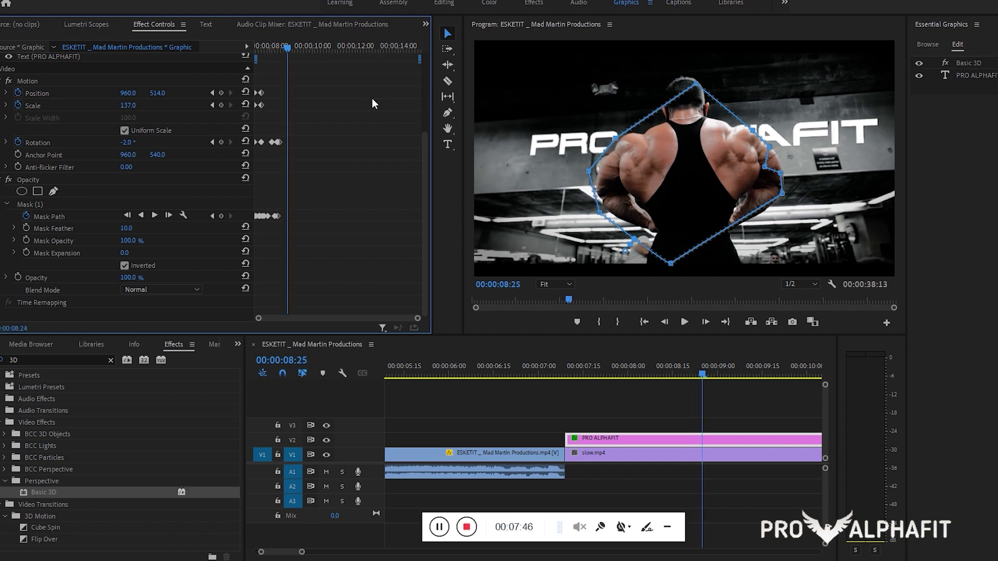
{"action": "left_click", "coordinate": [617, 142]}
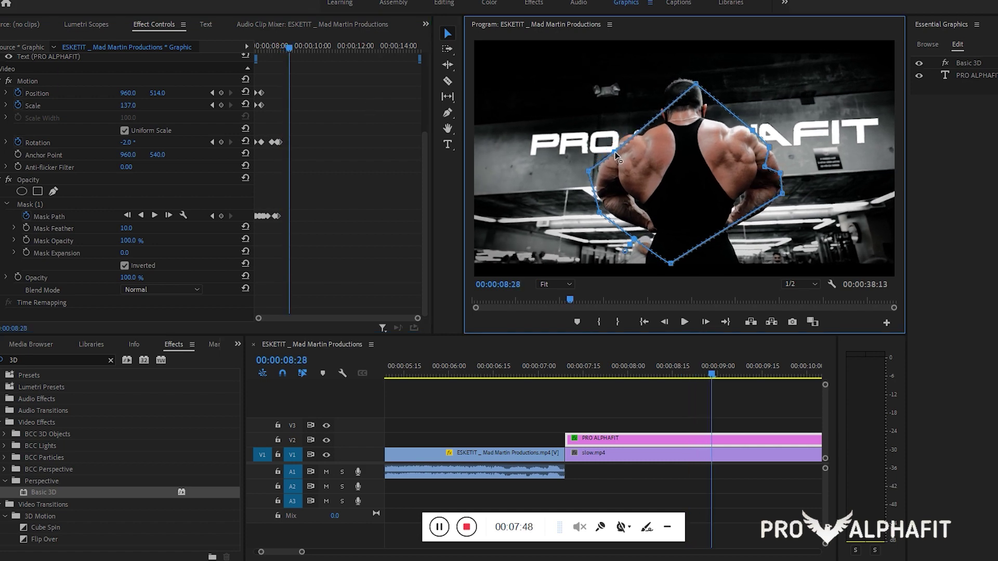
{"action": "left_click_drag", "start_coordinate": [613, 145], "coordinate": [616, 147]}
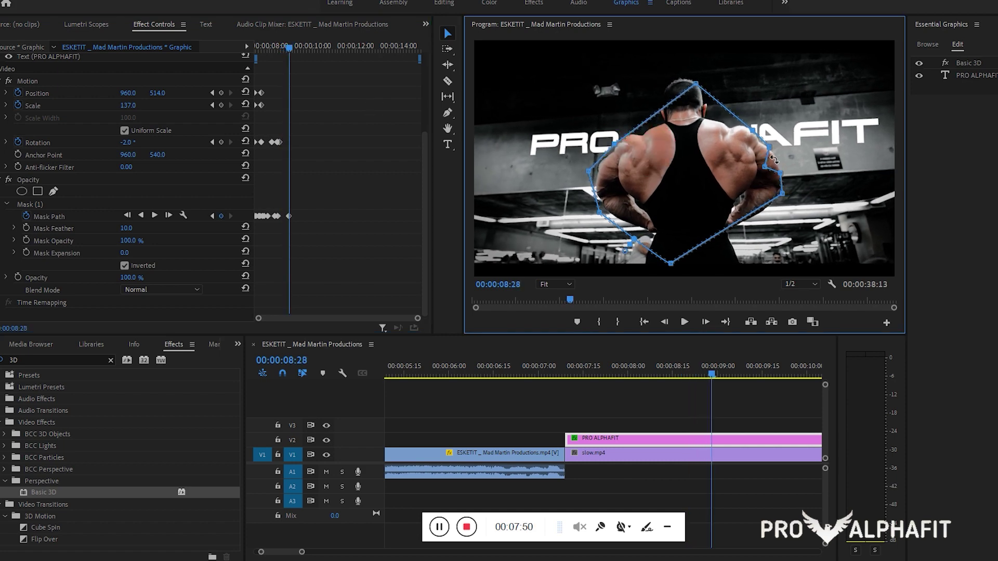
Step: At 00:00:09:04, move the mask point at the man's left shoulder slightly inward and down
{"action": "left_click", "coordinate": [385, 155]}
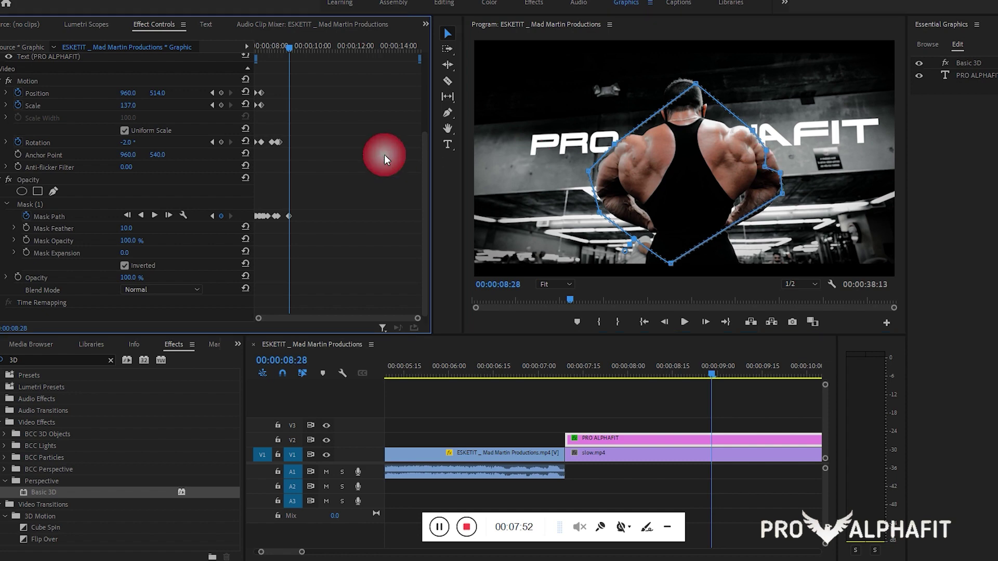
{"action": "key", "text": "space"}
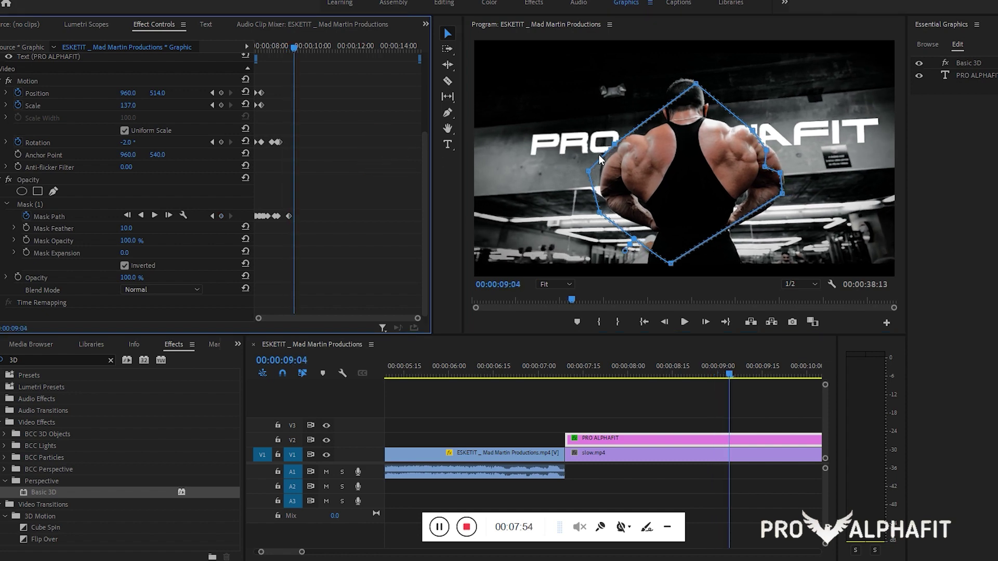
{"action": "left_click_drag", "start_coordinate": [614, 144], "coordinate": [618, 148]}
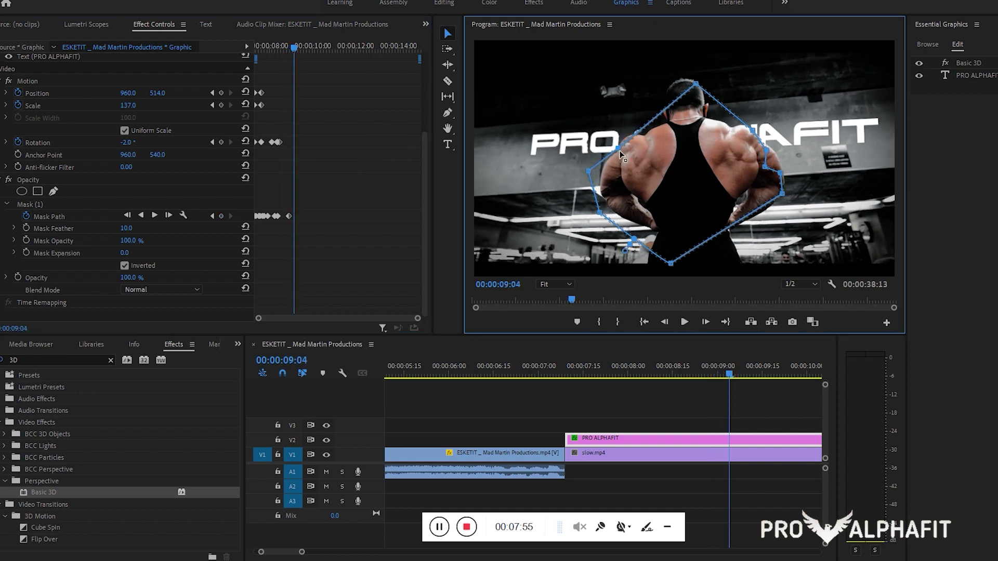
Step: At 00:00:09:13, raise the mask point at the left shoulder and pull the right shoulder point outward and up
{"action": "left_click", "coordinate": [362, 117]}
{"action": "key", "text": "space"}
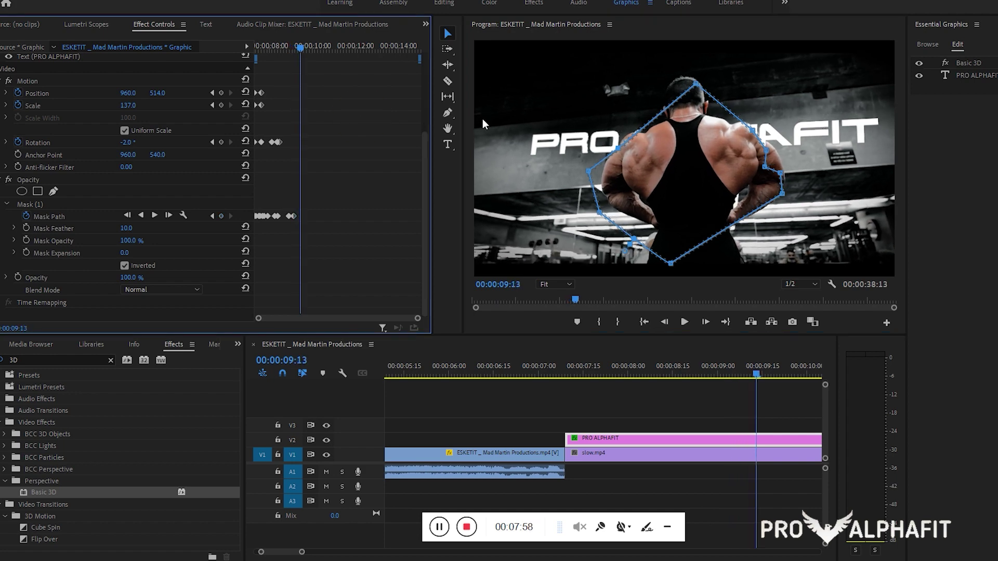
{"action": "left_click_drag", "start_coordinate": [619, 148], "coordinate": [621, 142]}
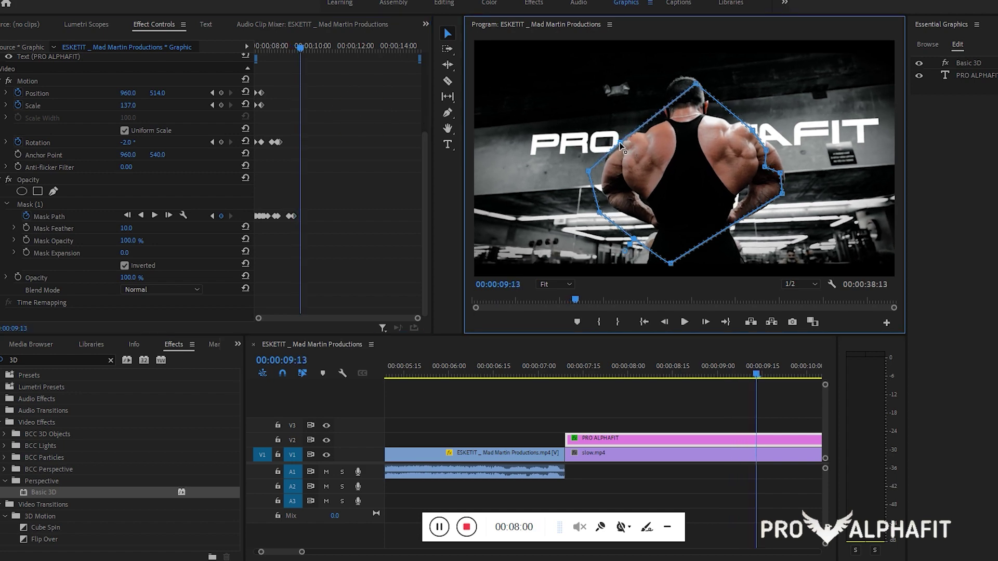
{"action": "left_click_drag", "start_coordinate": [767, 151], "coordinate": [773, 146]}
Step: At 00:00:09:14, nudge the upper mask point of the man's right shoulder slightly outward and up
{"action": "left_click", "coordinate": [385, 147]}
{"action": "key", "text": "Right"}
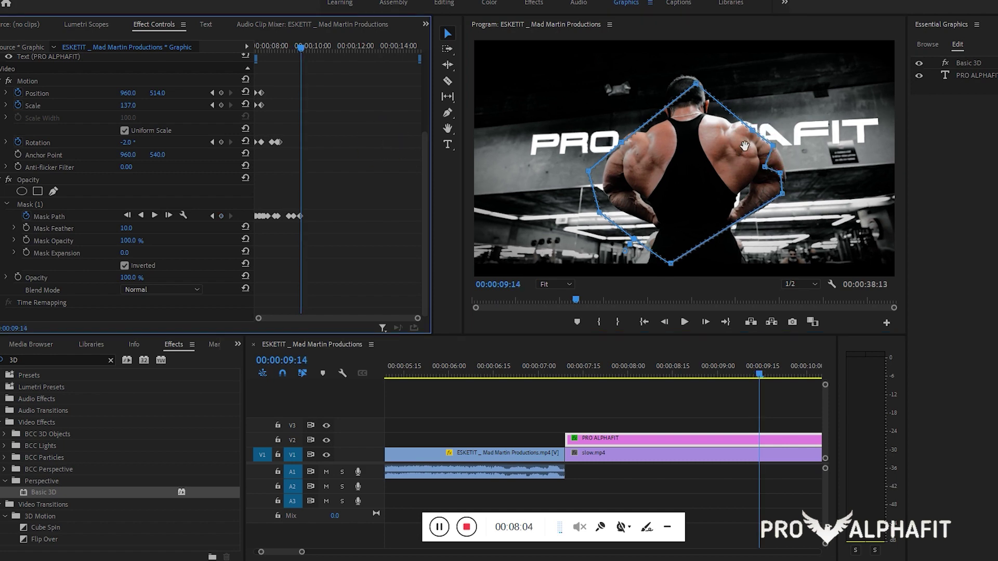
{"action": "left_click_drag", "start_coordinate": [753, 130], "coordinate": [755, 128]}
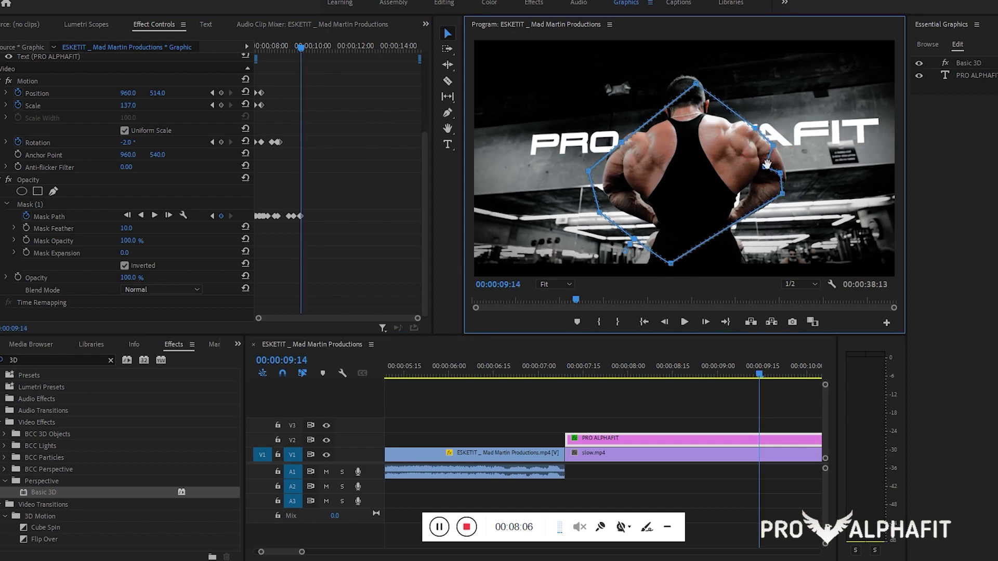
Step: Play and scrub through the masked title from about 00:00:07:11 to check how it sits behind the man
{"action": "left_click", "coordinate": [588, 372]}
{"action": "left_click", "coordinate": [600, 392]}
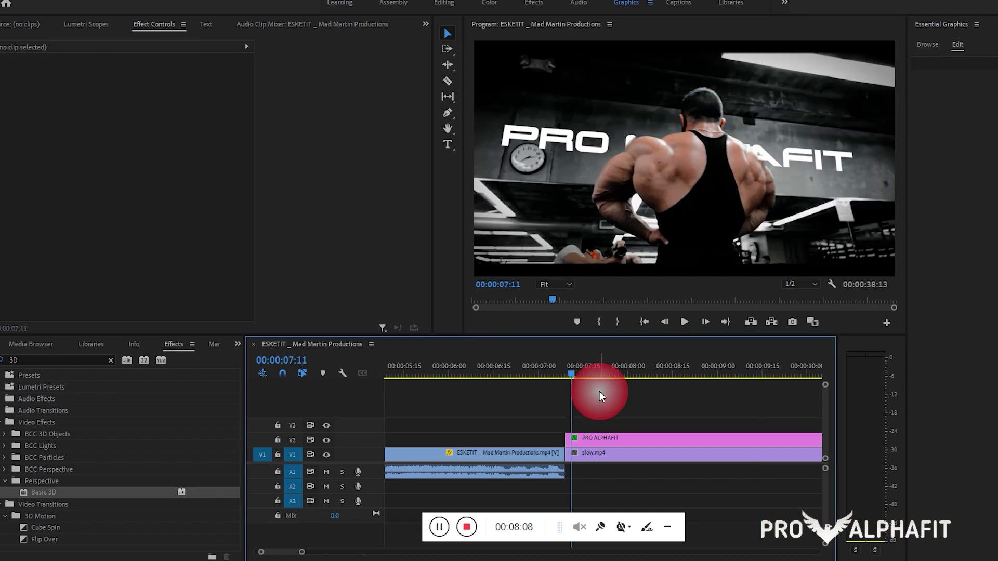
{"action": "key", "text": "space"}
{"action": "key", "text": "space"}
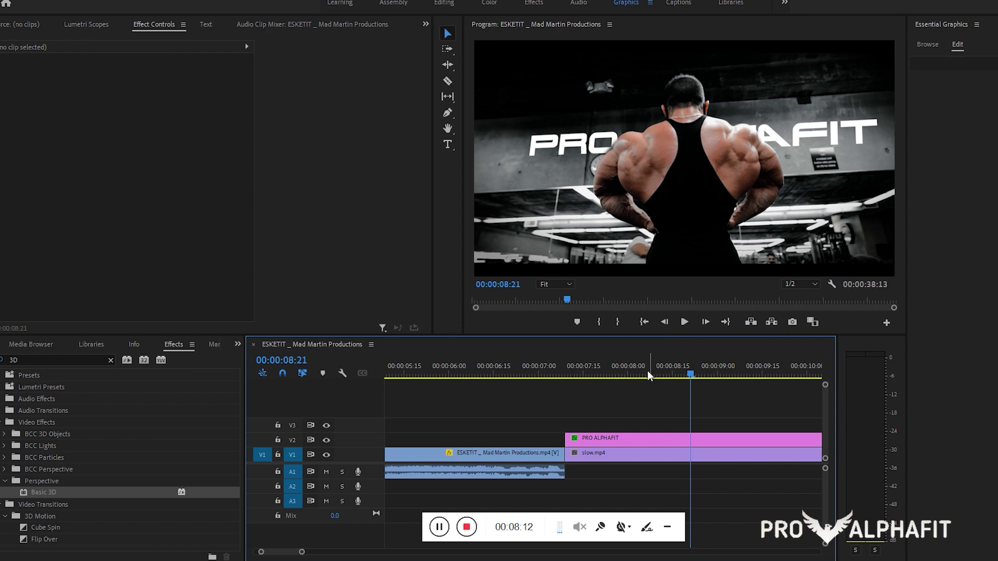
{"action": "left_click_drag", "start_coordinate": [647, 370], "coordinate": [595, 364]}
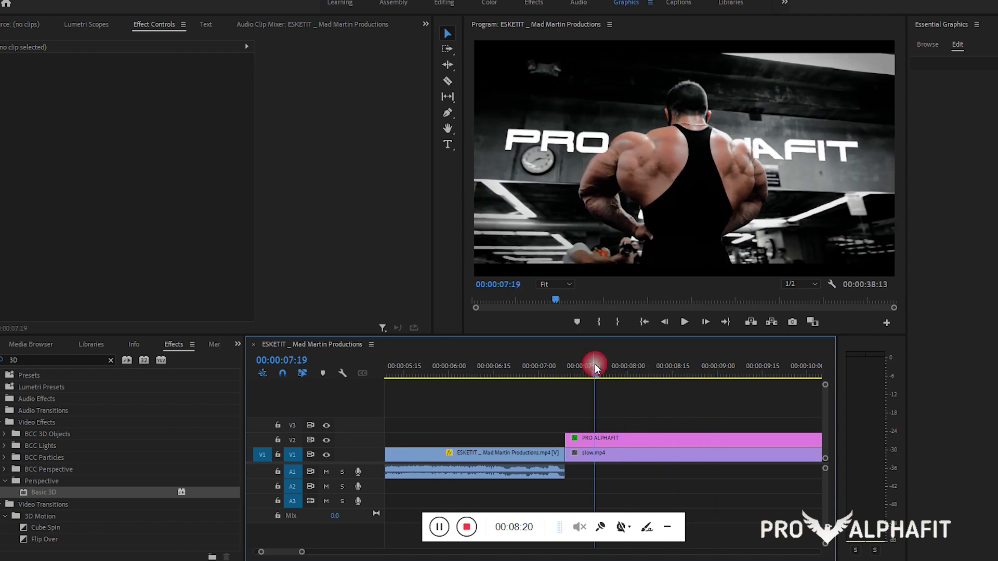
Step: Lock V1, shift the ESKETIT audio clip on A1 later by 3:22 so it runs under slow.mp4, and unlock V1
{"action": "left_click", "coordinate": [278, 455]}
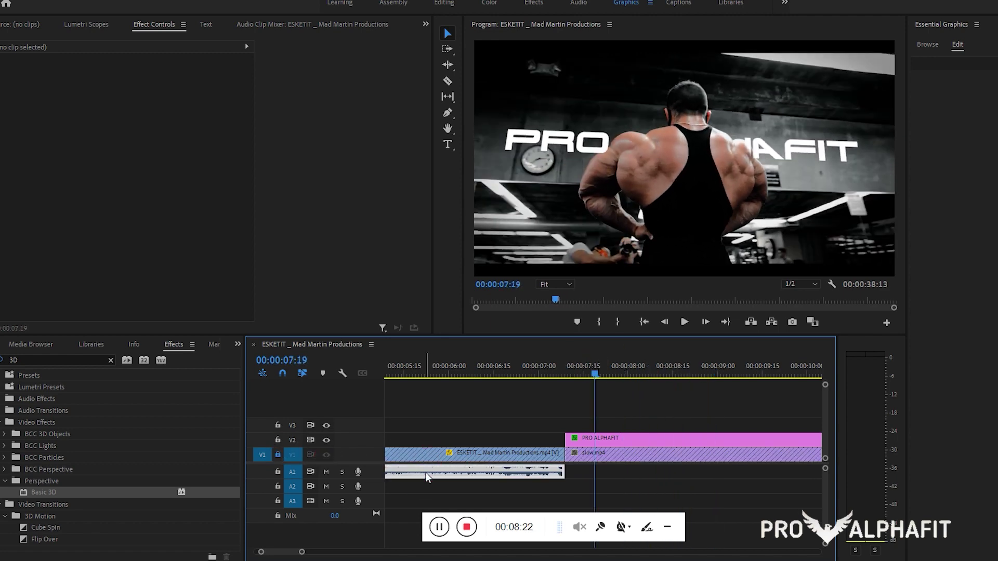
{"action": "left_click_drag", "start_coordinate": [427, 478], "coordinate": [759, 475]}
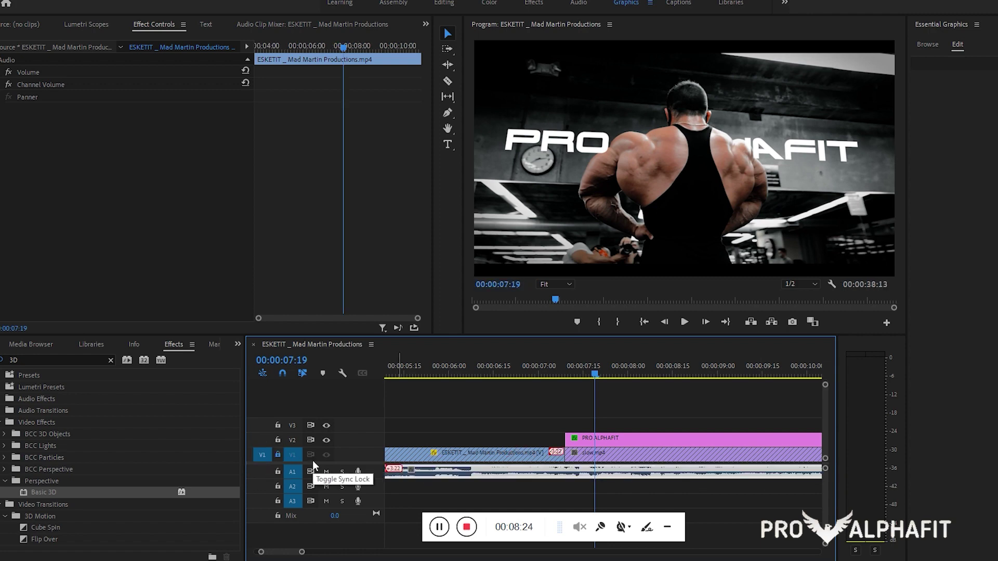
{"action": "left_click", "coordinate": [277, 455]}
Step: Play the sequence from 00:00:07:09 to check the title together with the moved audio
{"action": "left_click", "coordinate": [566, 375]}
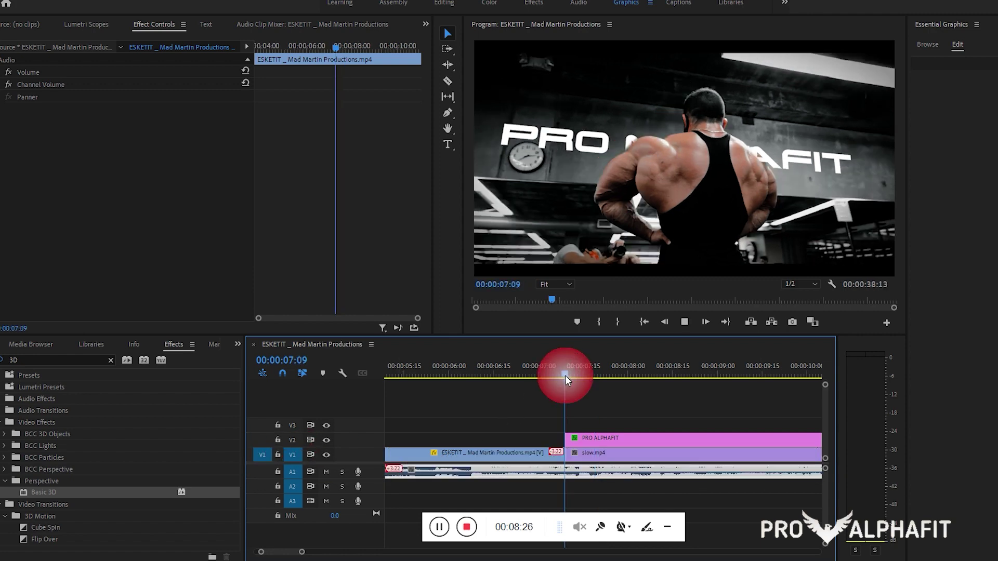
{"action": "key", "text": "space"}
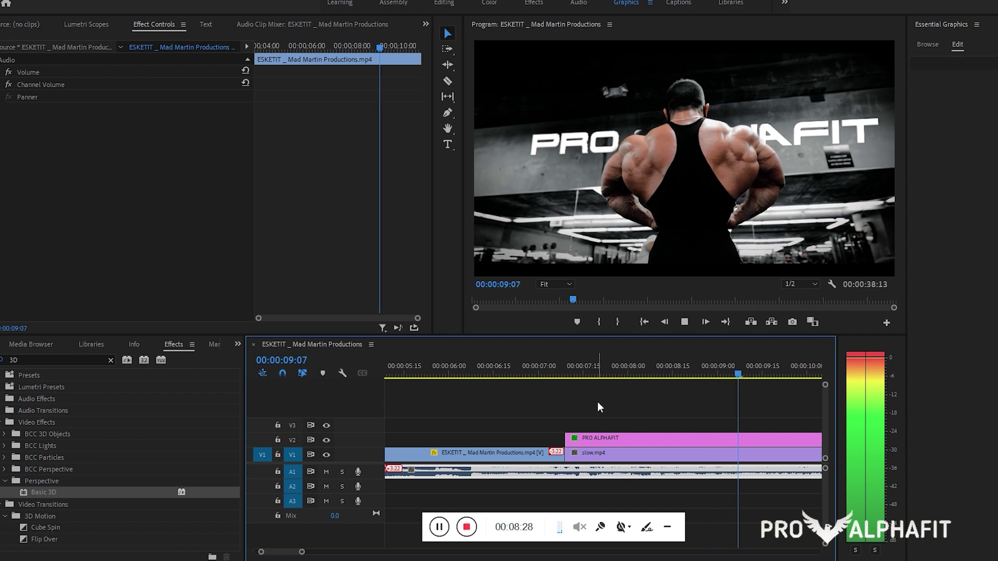
{"action": "key", "text": "space"}
Step: Replace the PRO ALPHAFIT title text with a person's name in capitals, keeping the title's animation and mask
{"action": "scroll", "coordinate": [597, 405], "scroll_direction": "down", "scroll_amount": 1}
{"action": "left_click", "coordinate": [591, 433]}
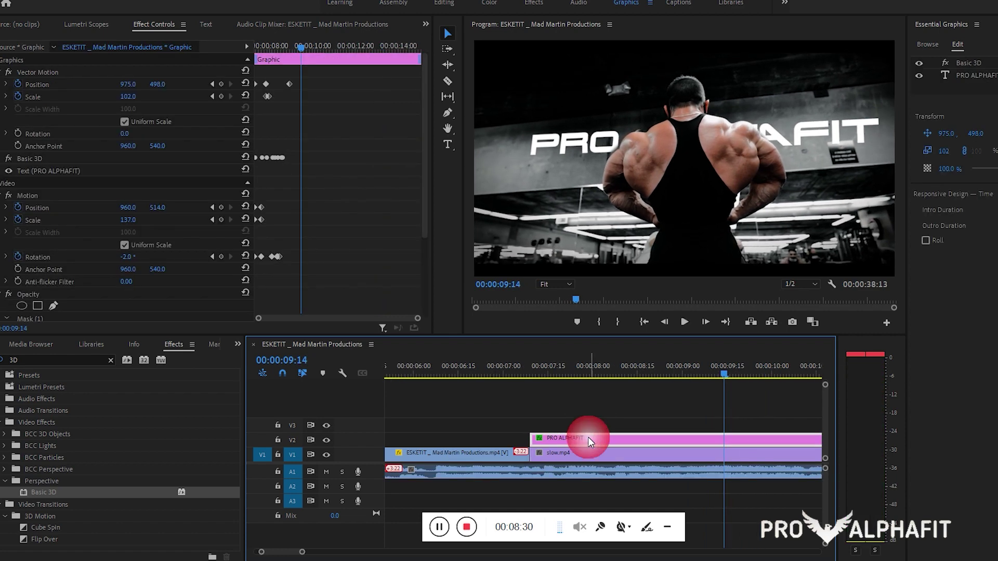
{"action": "left_click", "coordinate": [75, 170]}
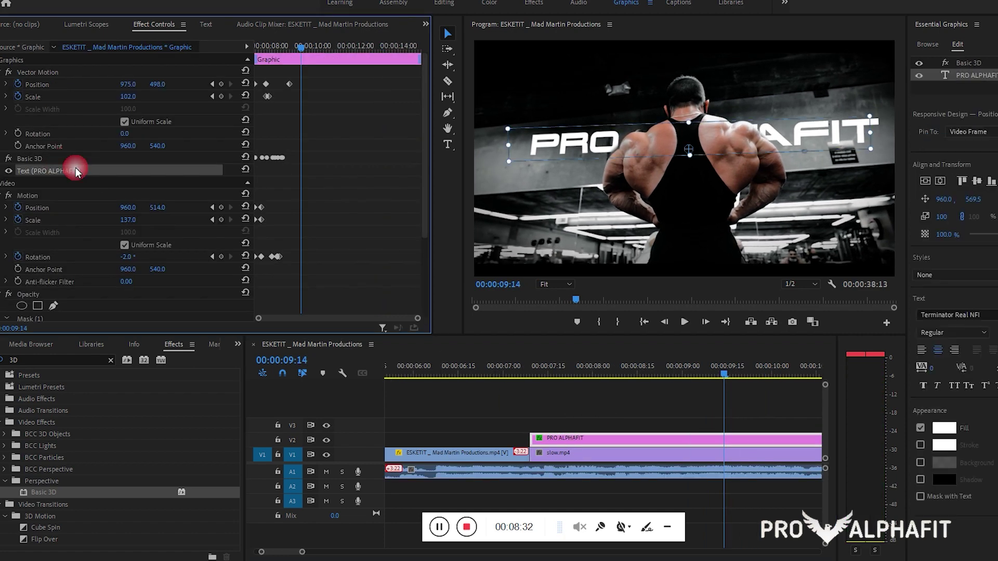
{"action": "double_click", "coordinate": [542, 132]}
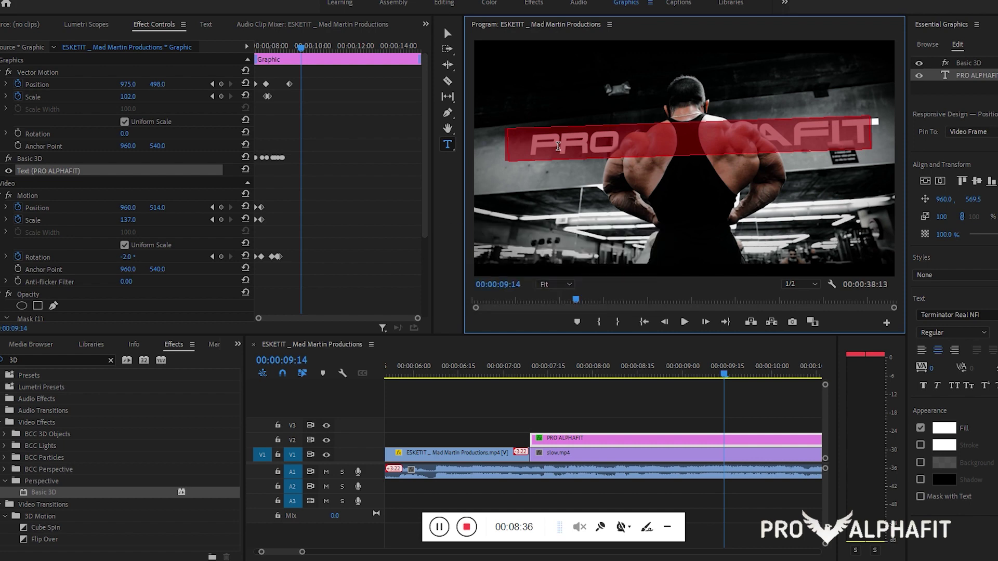
{"action": "type", "text": "PRABHAT"}
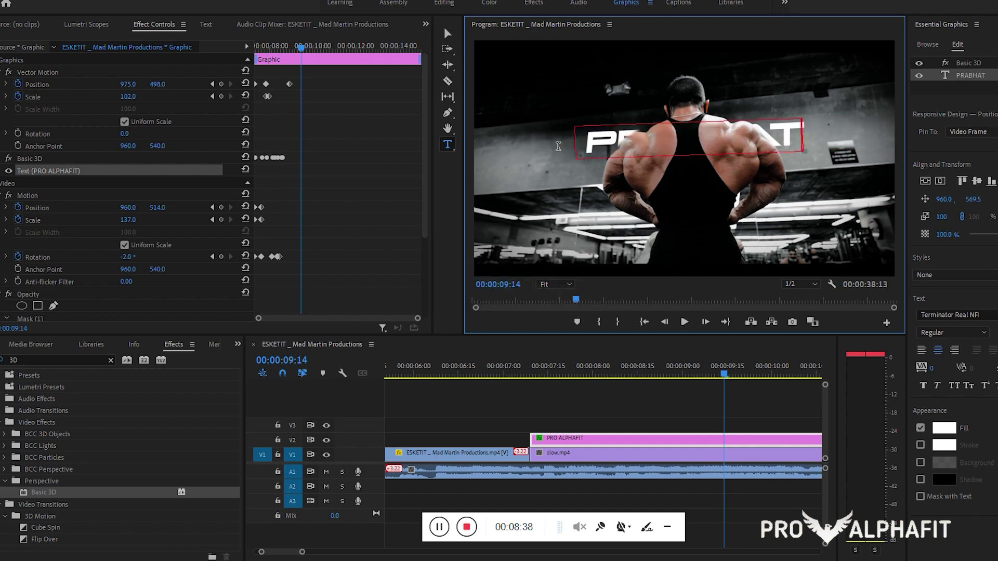
Step: Play the start of the title clip to check the replaced text, stopping near 00:00:07:21
{"action": "left_click", "coordinate": [731, 407]}
{"action": "left_click", "coordinate": [551, 372]}
{"action": "key", "text": "space"}
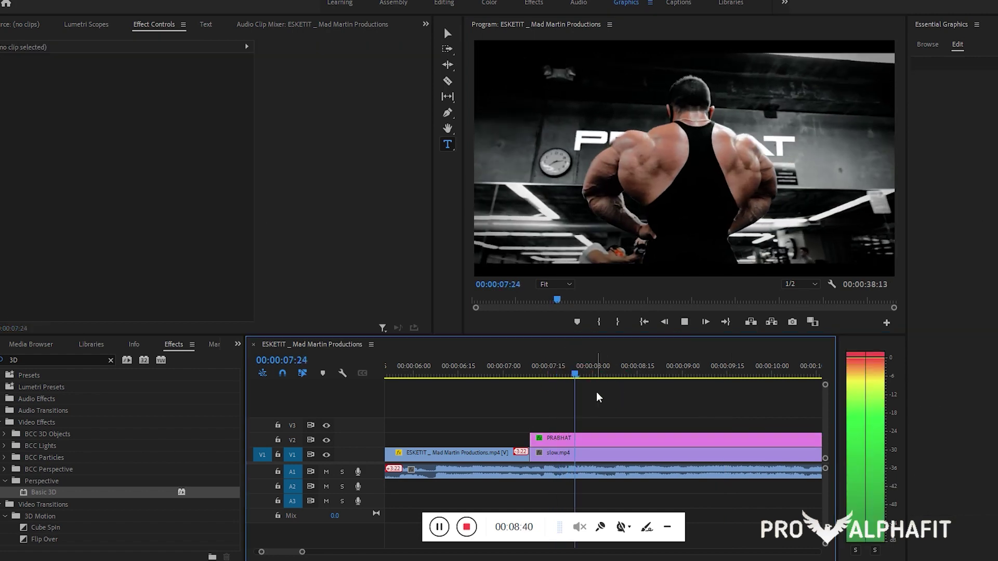
{"action": "left_click", "coordinate": [569, 367]}
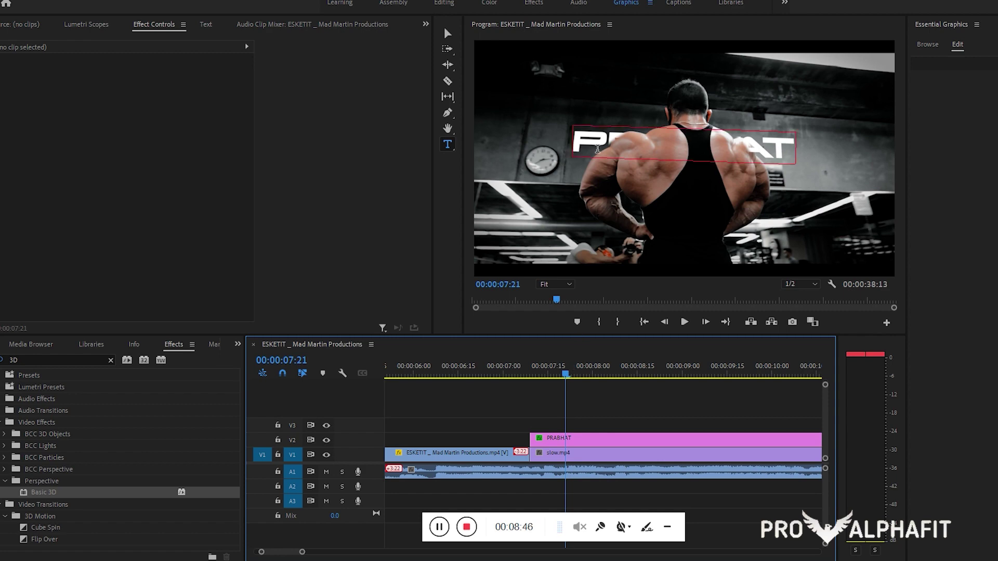
Step: Replace the title text with HOW TO BUILD MUSCLES
{"action": "double_click", "coordinate": [598, 135]}
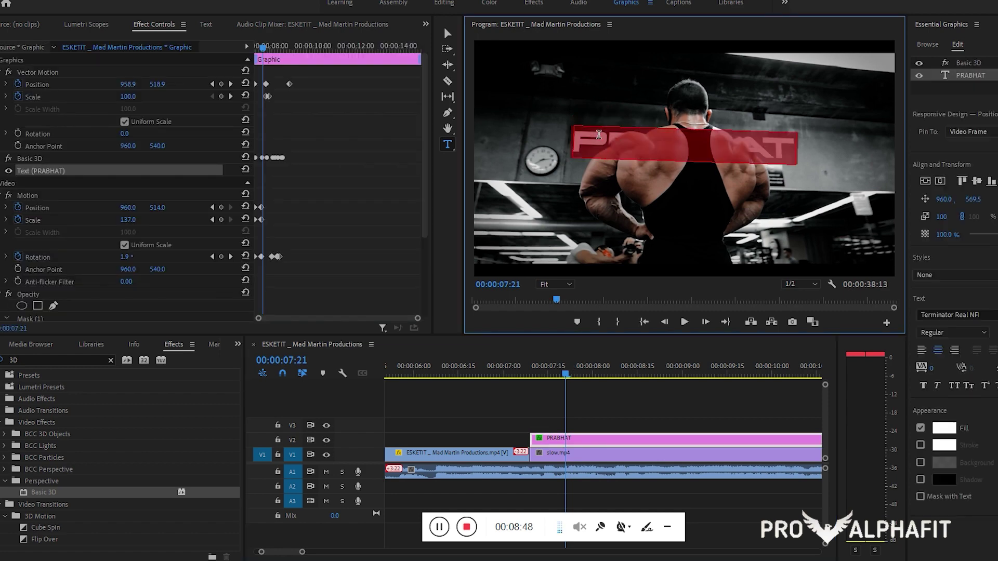
{"action": "type", "text": "HOW TO BUI"}
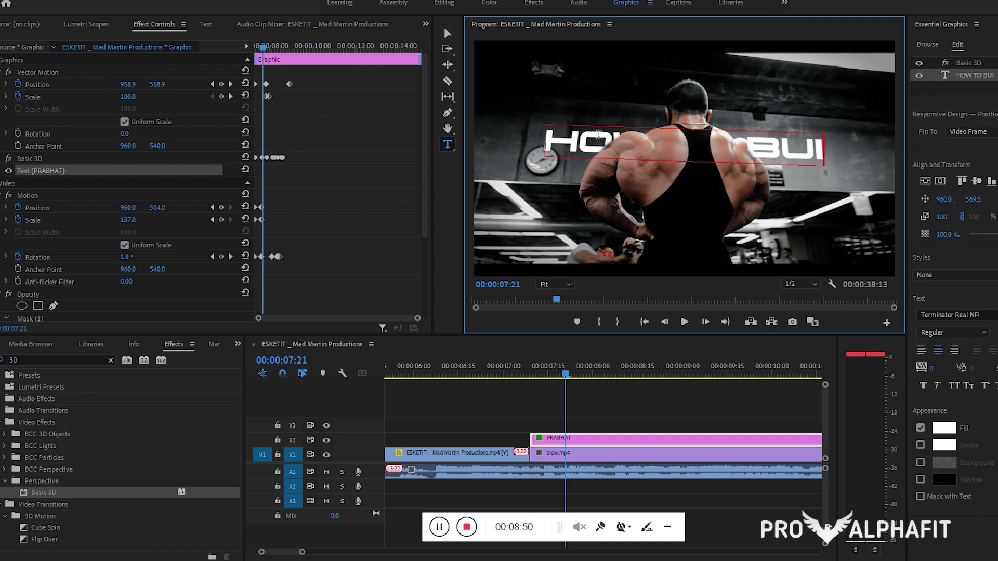
{"action": "type", "text": "LD MUSCLE"}
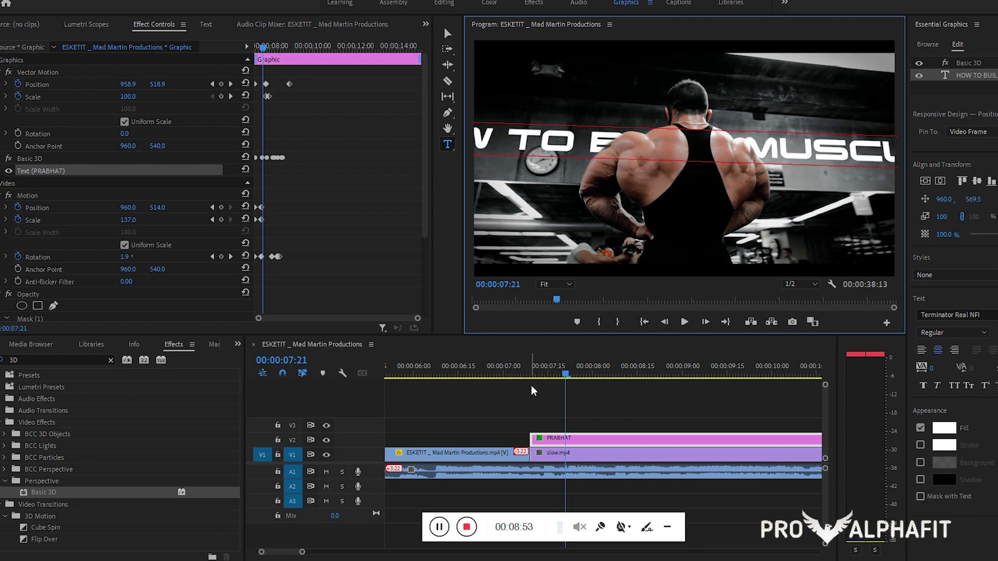
Step: Play the title clip from its start to check the longer text behind the man
{"action": "left_click", "coordinate": [556, 404]}
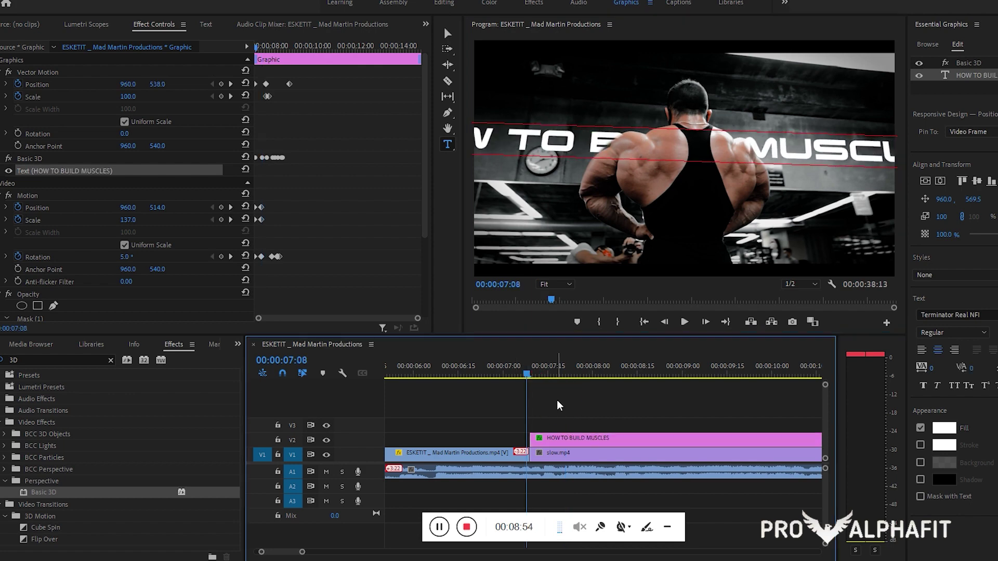
{"action": "key", "text": "space"}
{"action": "key", "text": "space"}
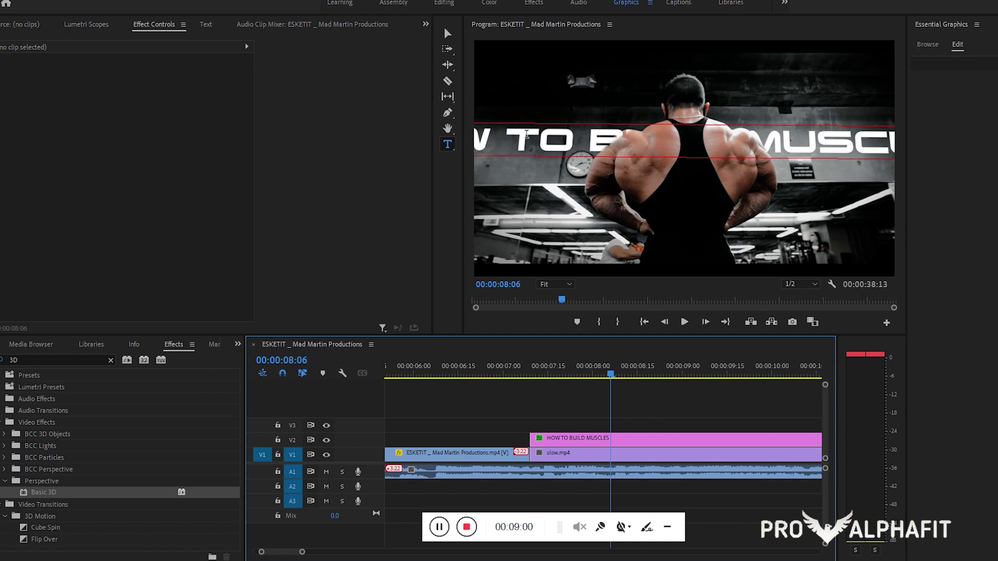
Step: Lower the opacity of the whole HOW TO BUILD MUSCLES title text to 35%
{"action": "double_click", "coordinate": [526, 134]}
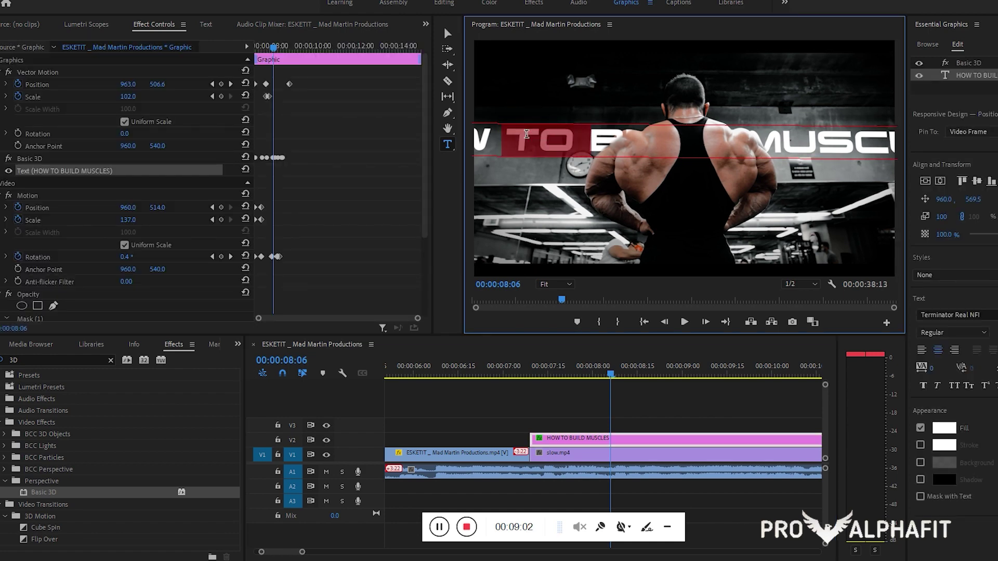
{"action": "key", "text": "ctrl+a"}
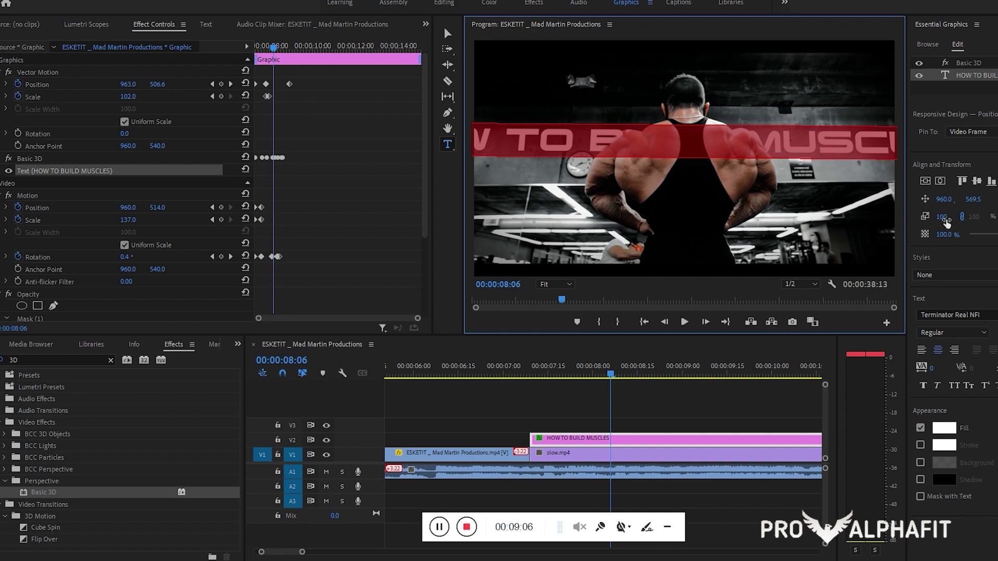
{"action": "left_click_drag", "start_coordinate": [951, 236], "coordinate": [914, 235]}
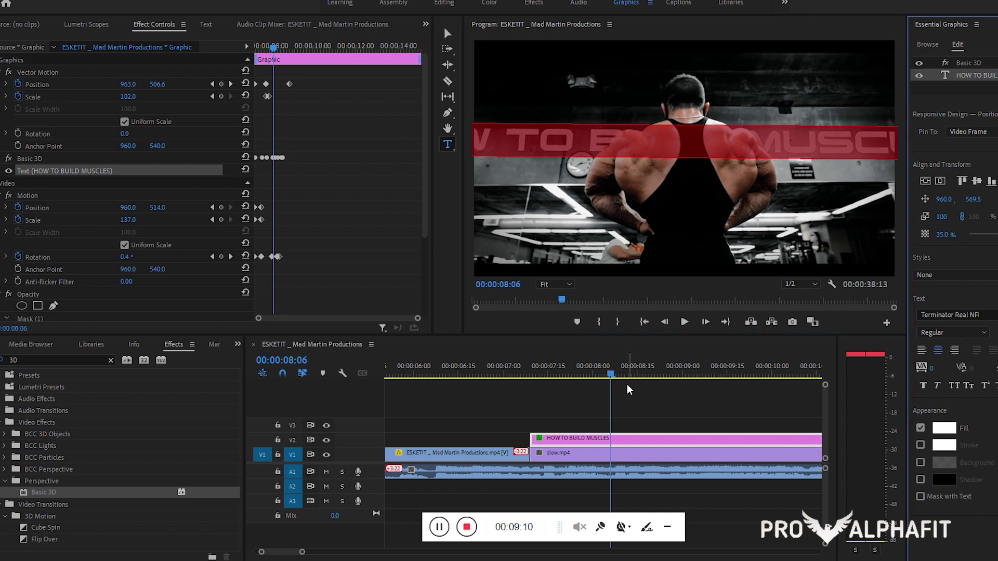
{"action": "left_click", "coordinate": [618, 422]}
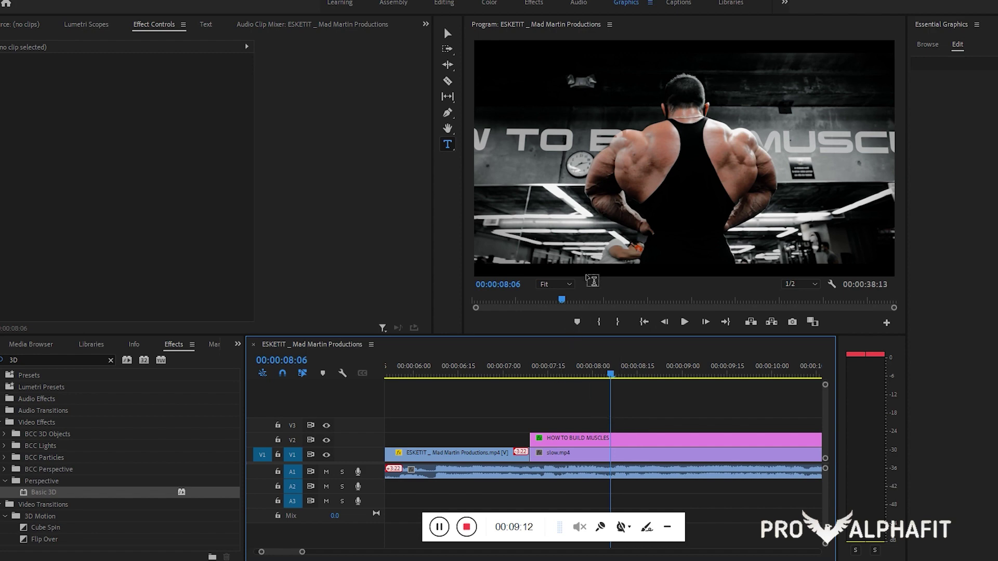
Step: Select the title clip and play it from near its start, stopping at 00:00:09:08, to check the semi-transparent text behind the man
{"action": "key", "text": "space"}
{"action": "key", "text": "space"}
{"action": "left_click", "coordinate": [582, 441]}
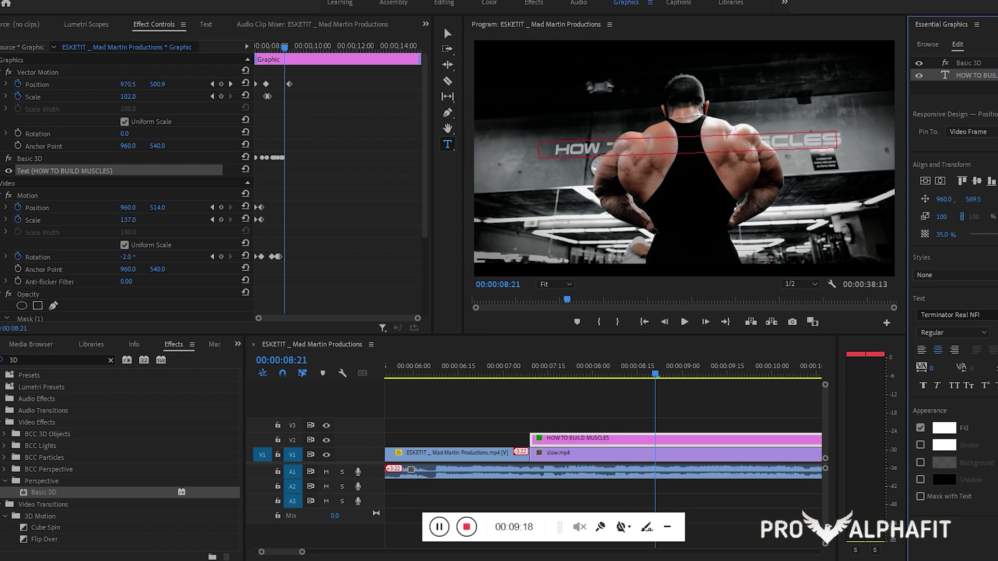
{"action": "left_click", "coordinate": [544, 374]}
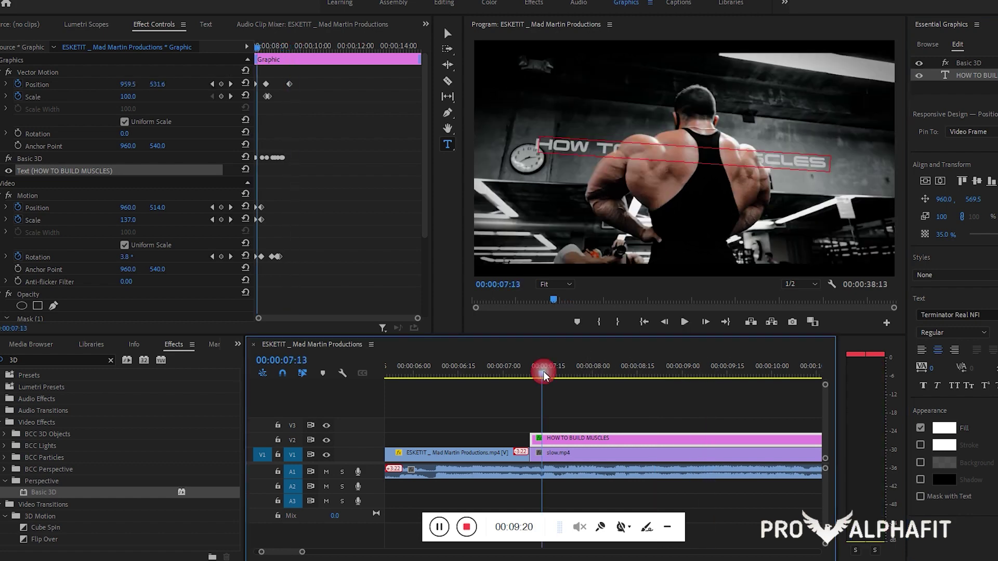
{"action": "key", "text": "space"}
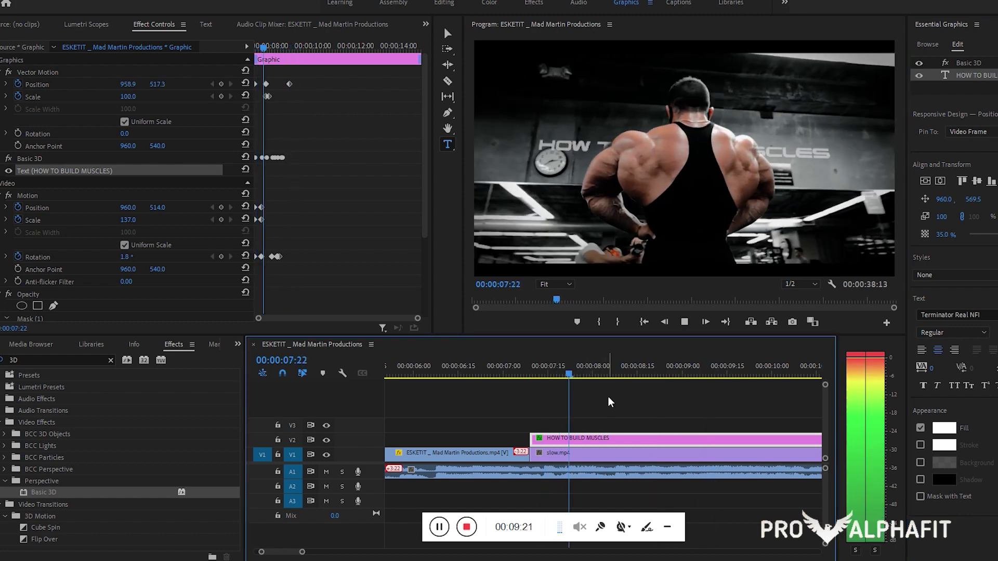
{"action": "left_click", "coordinate": [541, 376]}
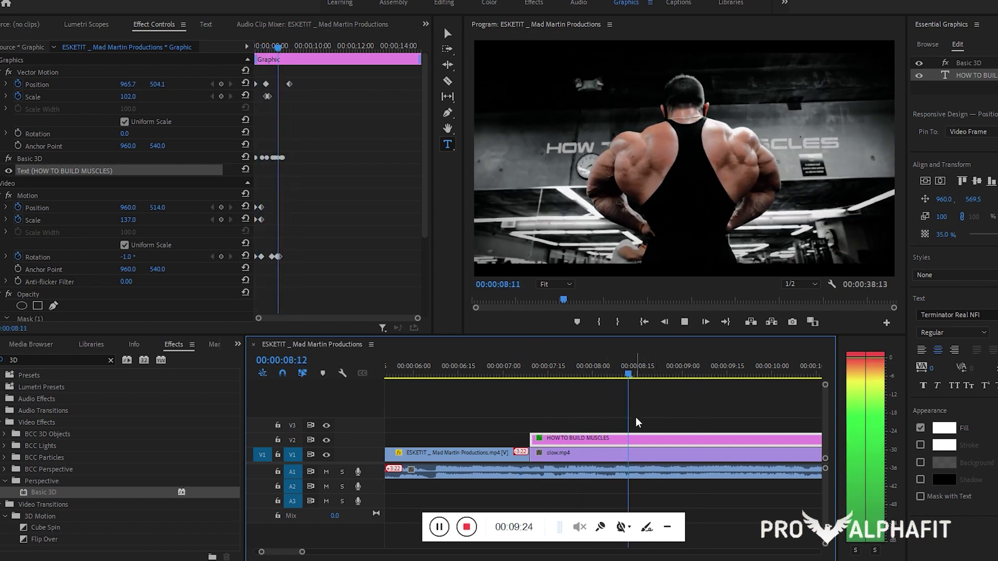
{"action": "key", "text": "space"}
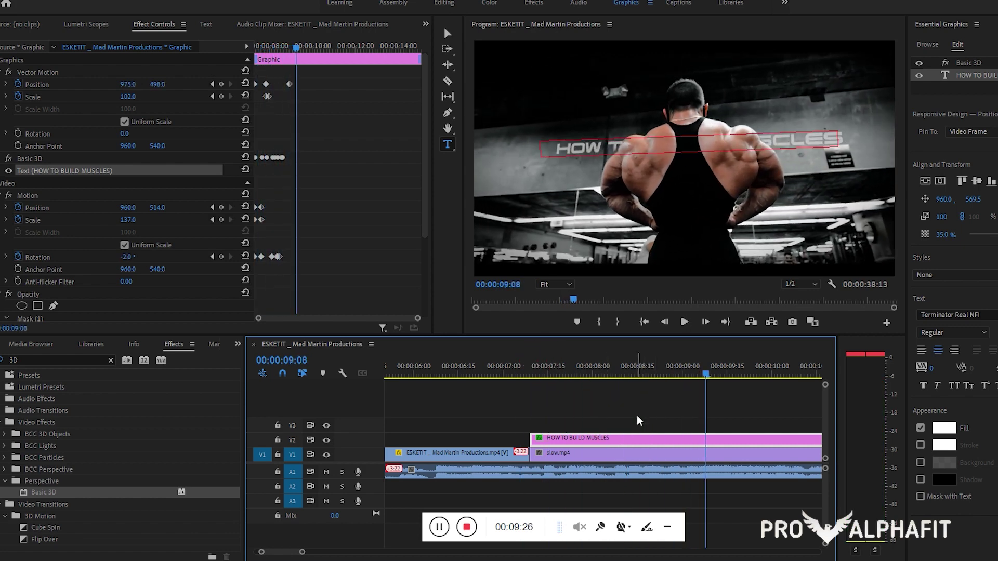